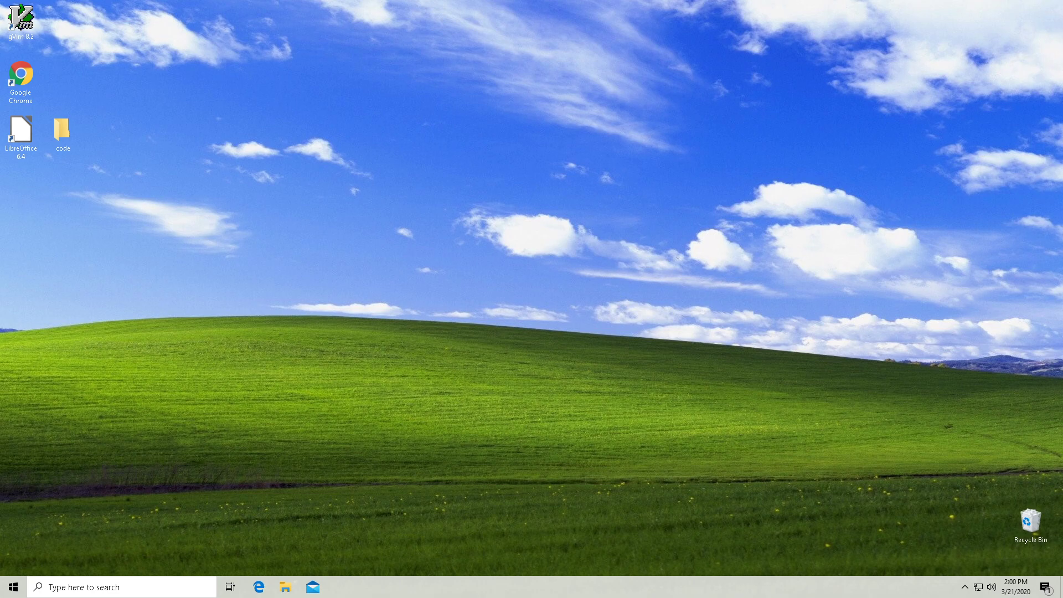
Step: Open Task Manager and inspect Cortana's leaf status icon among the background processes
key(ctrl+shift+Escape)
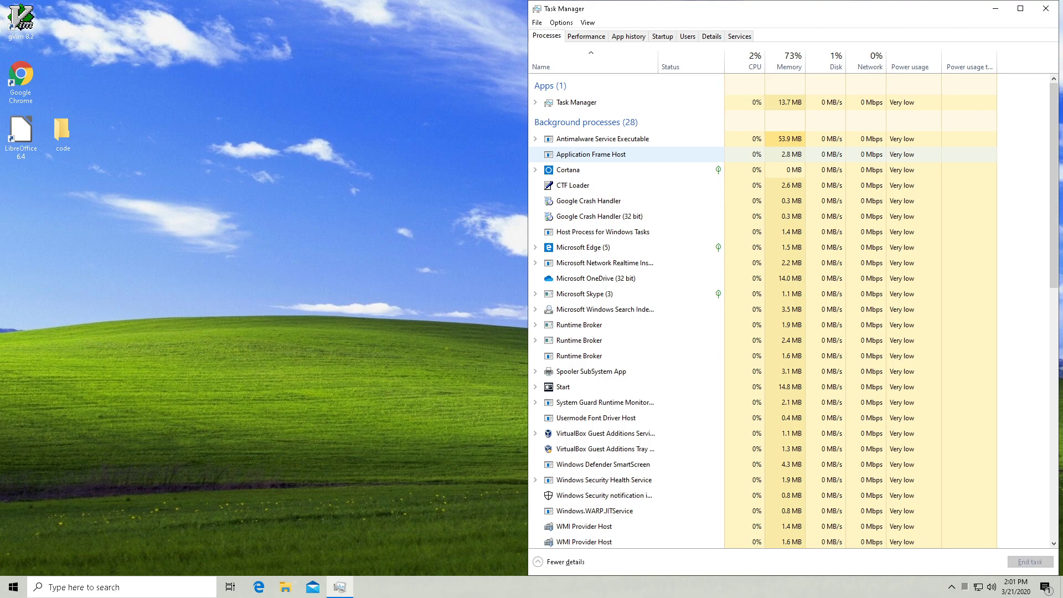
mouse_move(718, 169)
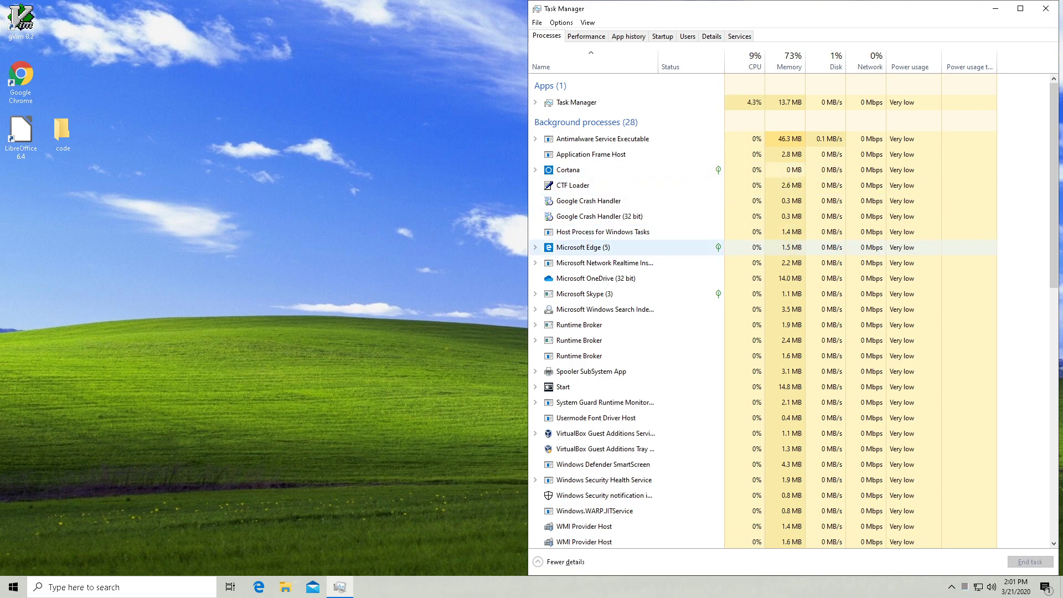
mouse_move(718, 247)
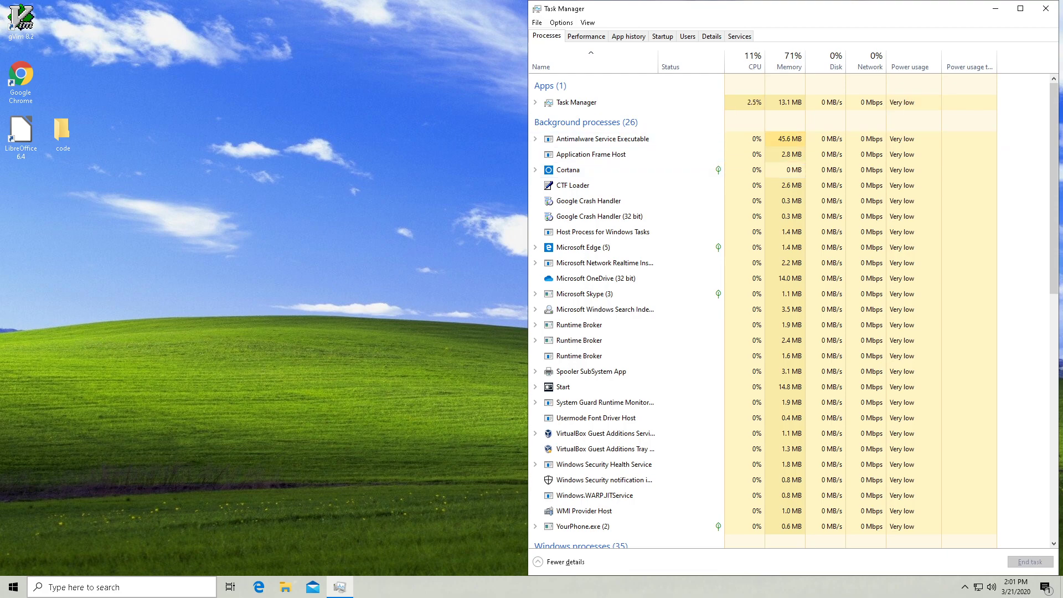
key(super+s)
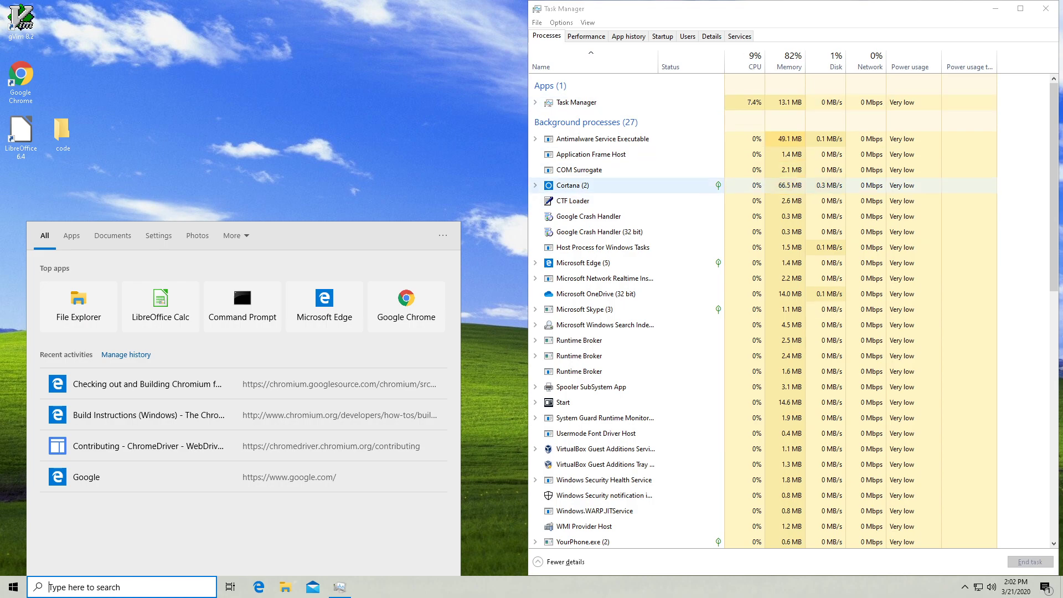
key(Escape)
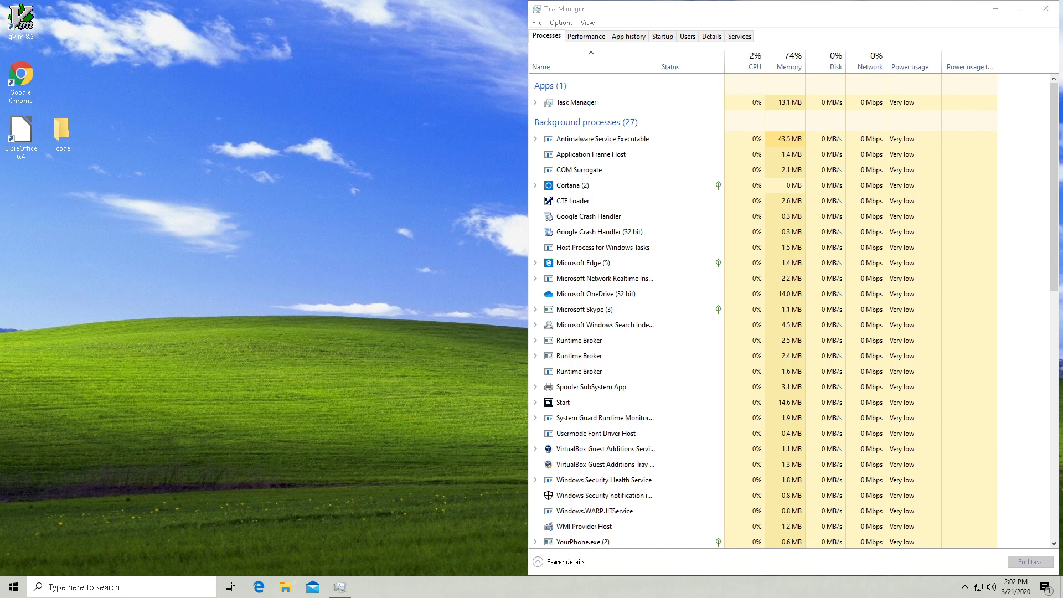
Step: Launch Registry Editor with admin approval, snapped left beside Task Manager on the right
key(super)
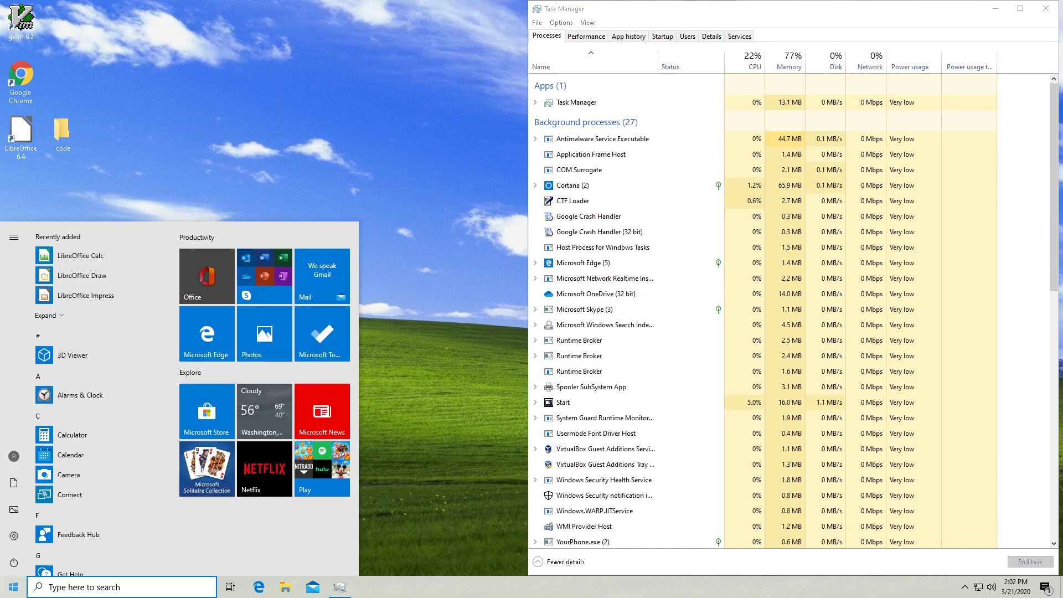
text(reg)
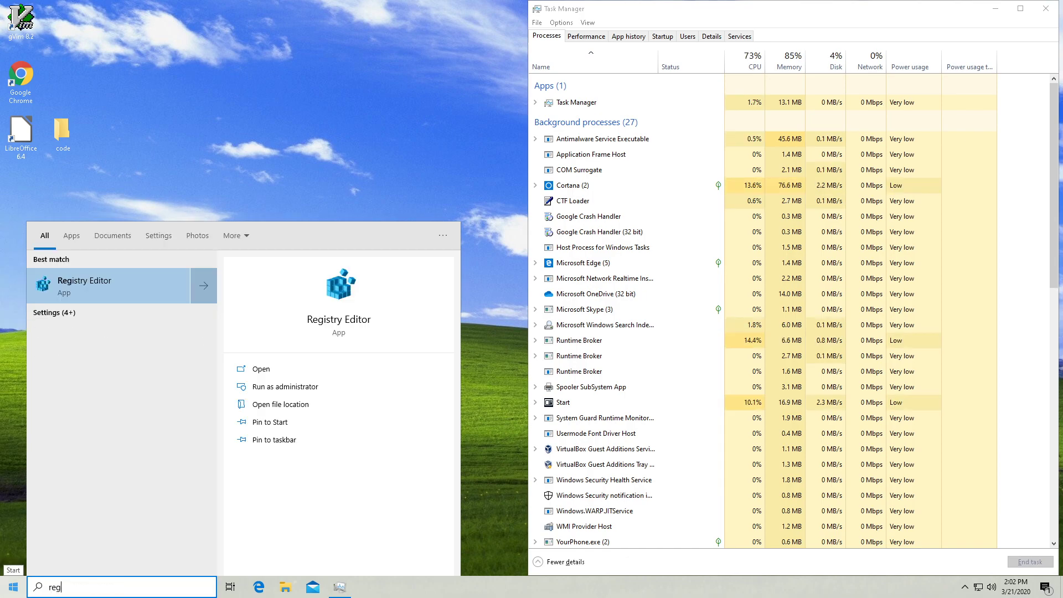
key(Return)
key(Left)
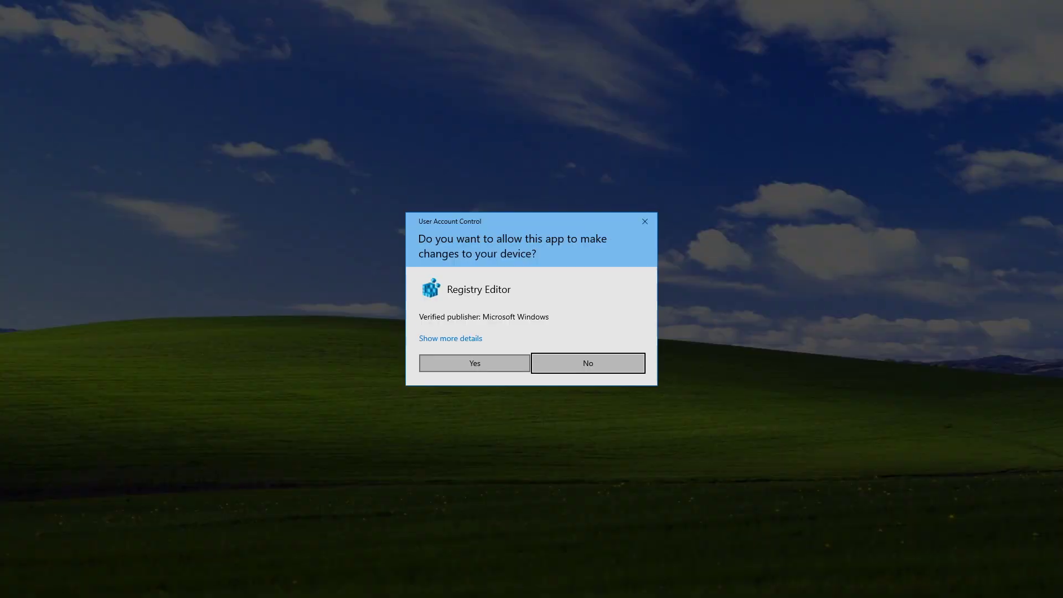
key(Return)
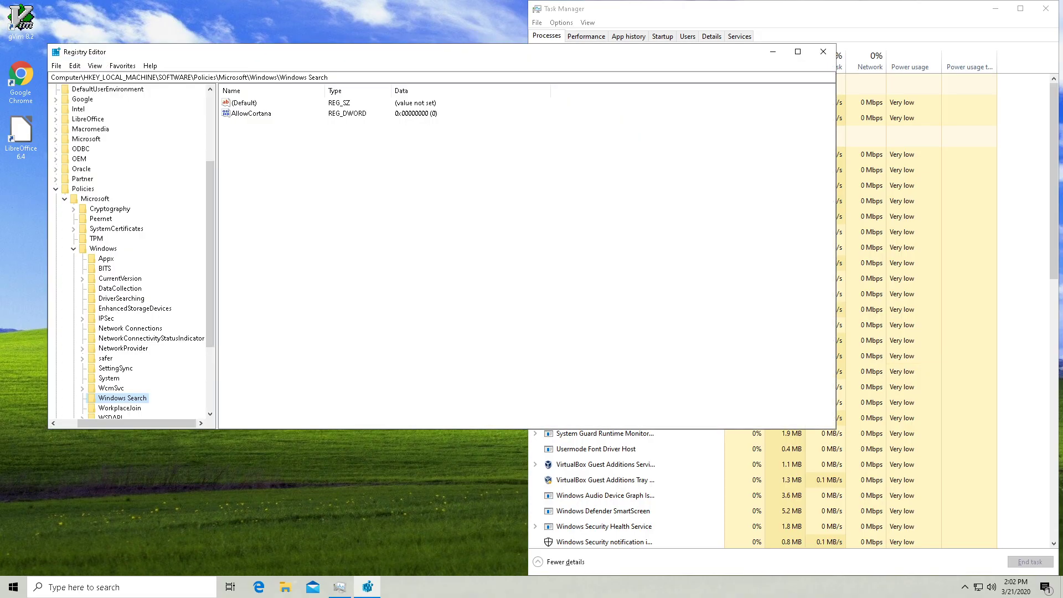
key(super+Left)
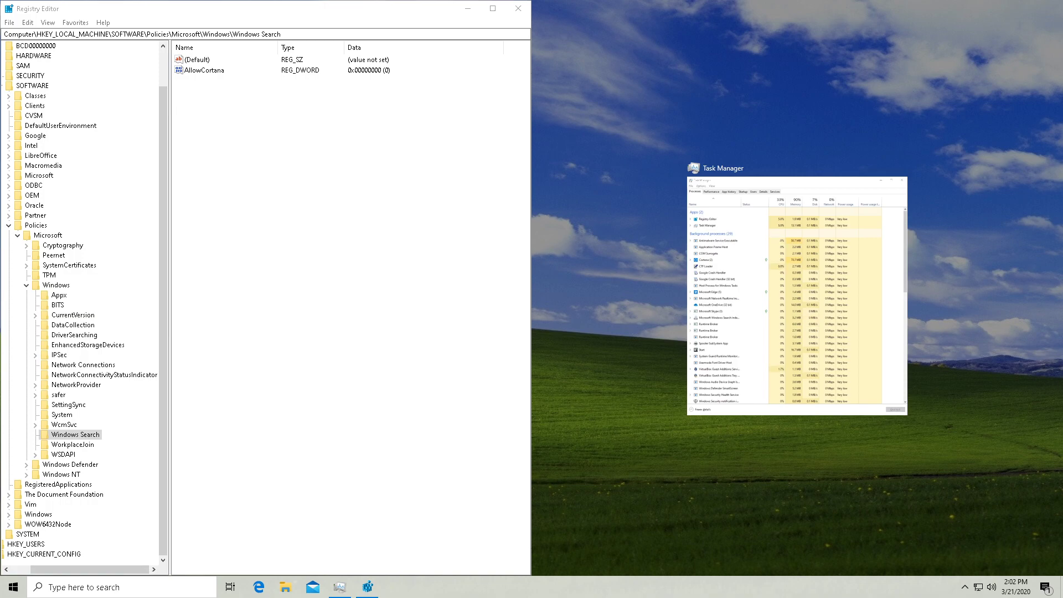
key(Return)
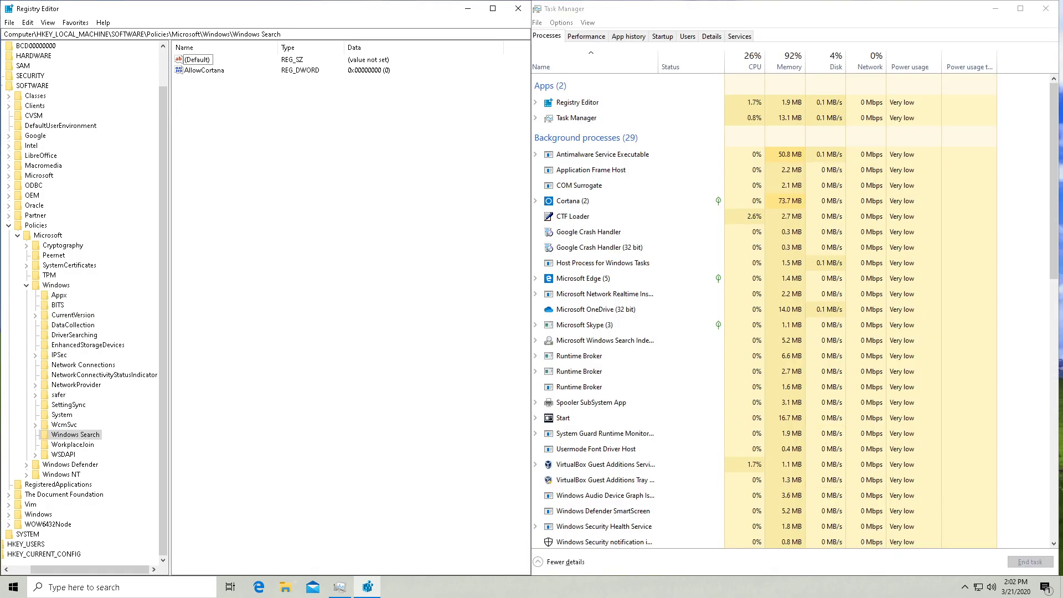
Step: Navigate to HKLM\SOFTWARE\Policies\Microsoft\Windows\Windows Search to reveal AllowCortana
click(56, 284)
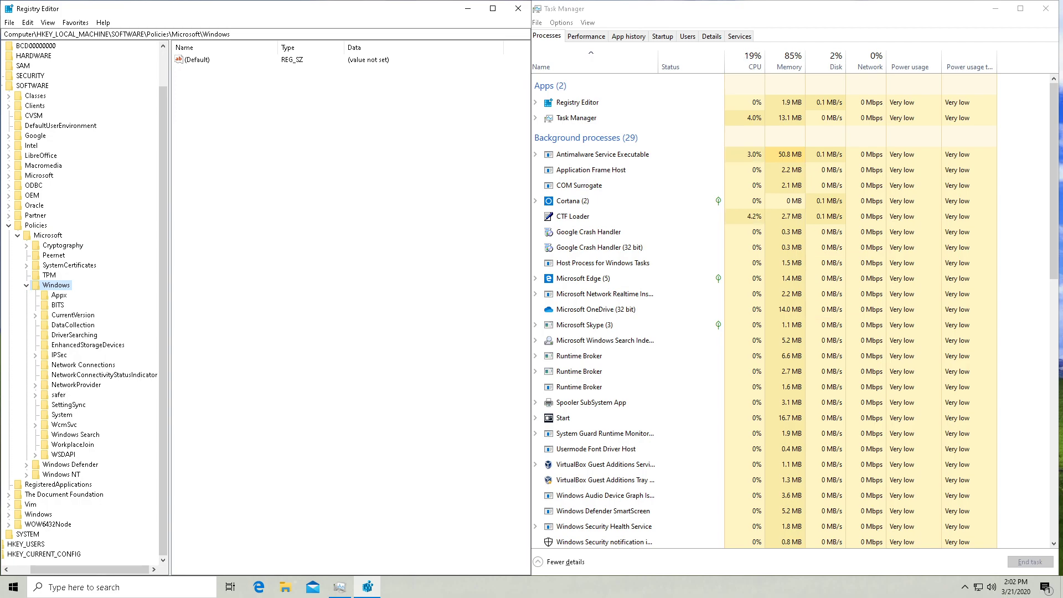
right_click(64, 285)
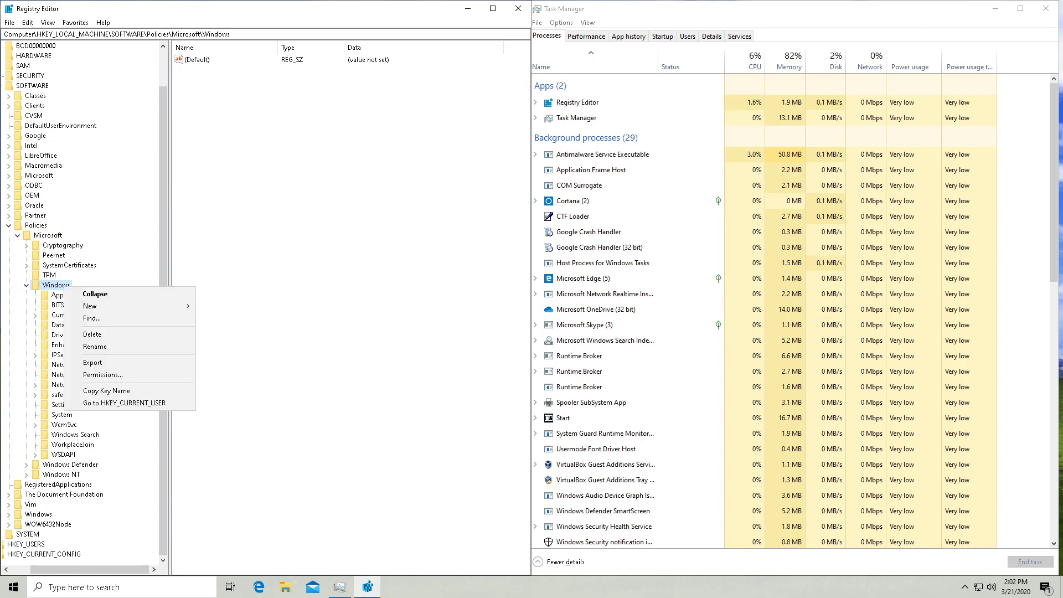
mouse_move(133, 306)
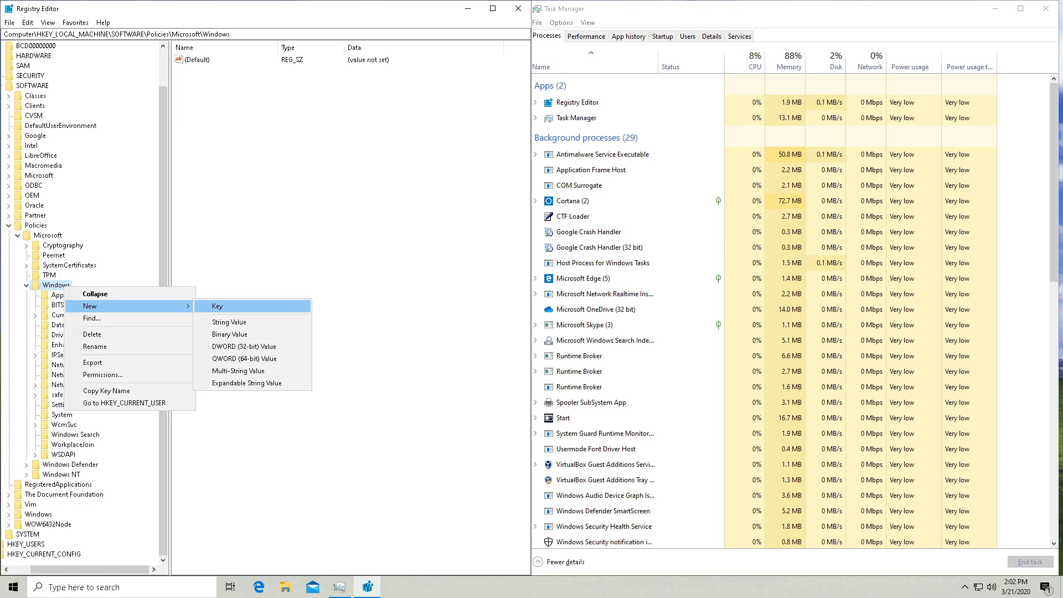
key(Escape)
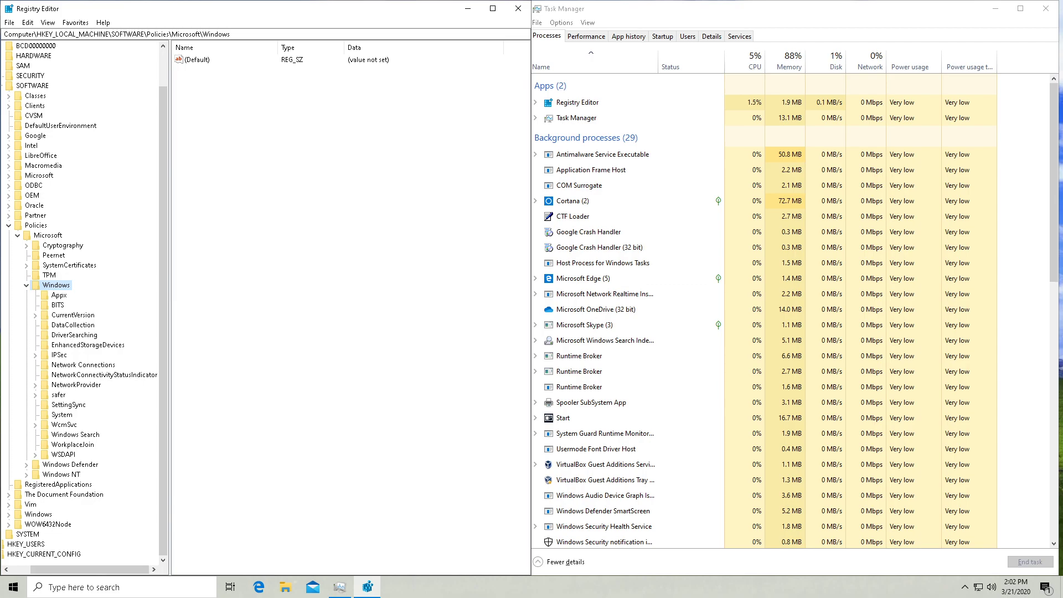
click(75, 434)
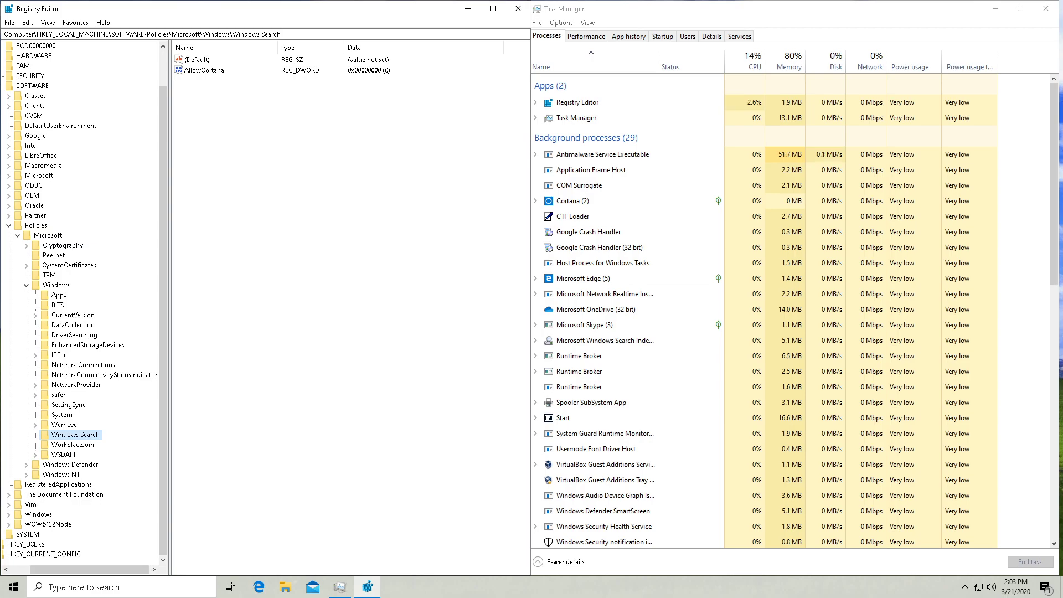
Step: Select the AllowCortana value under Windows Search without adding any new value
right_click(270, 132)
mouse_move(299, 139)
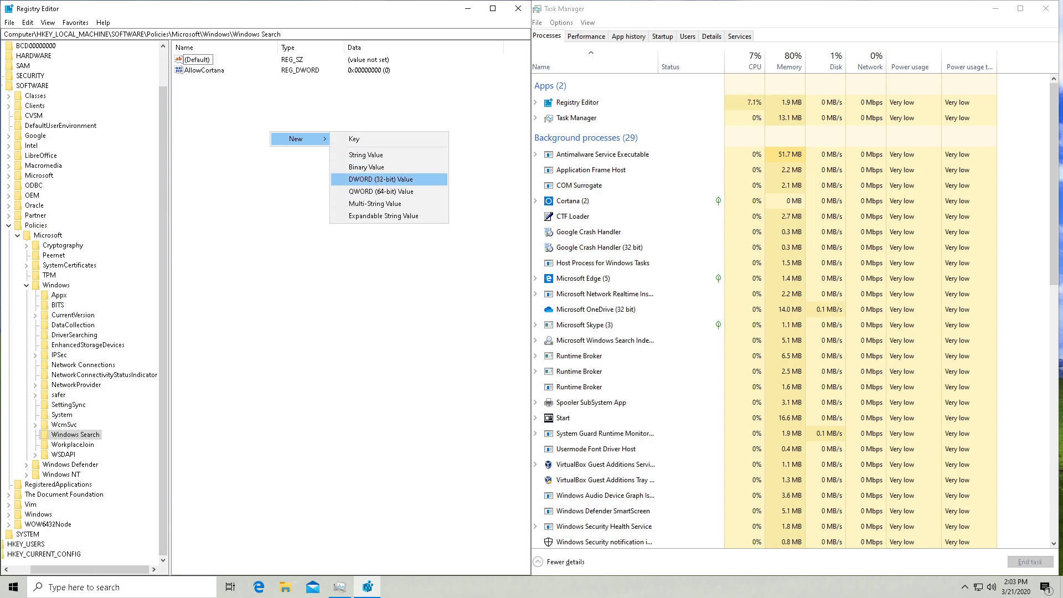
key(Escape)
key(Escape)
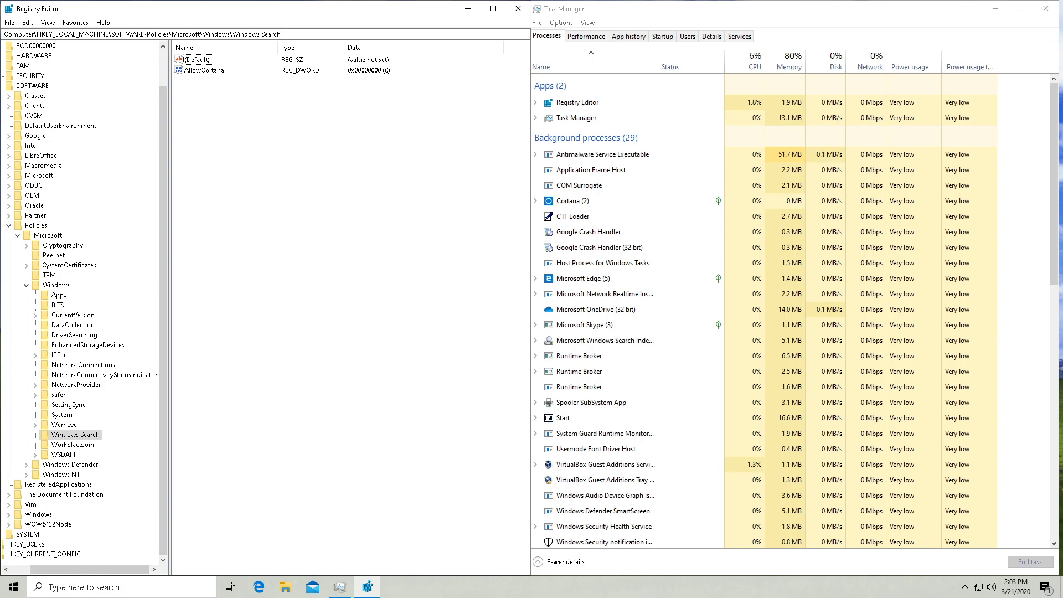
click(204, 70)
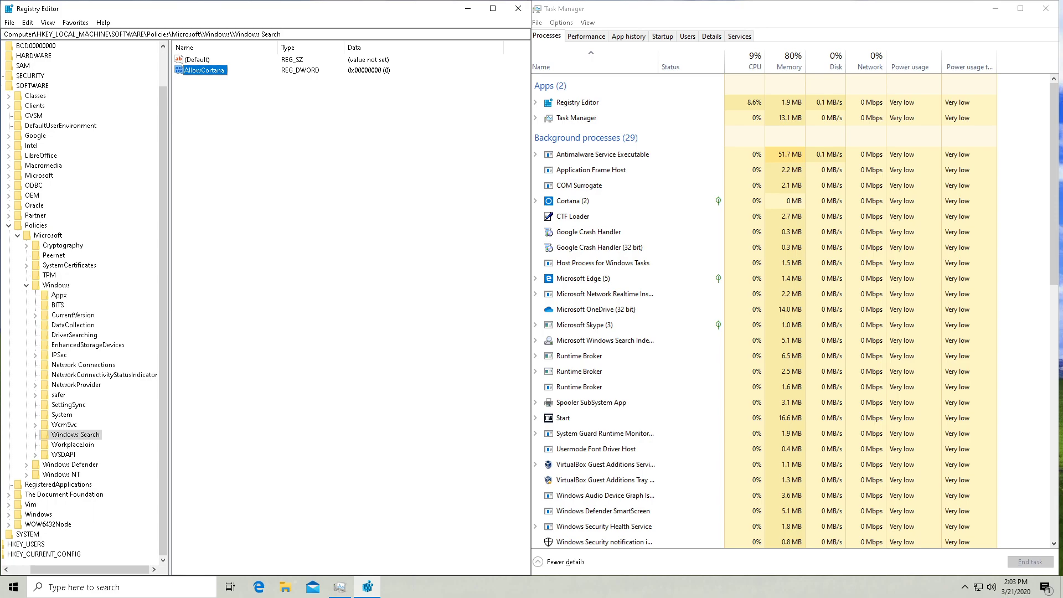
key(Return)
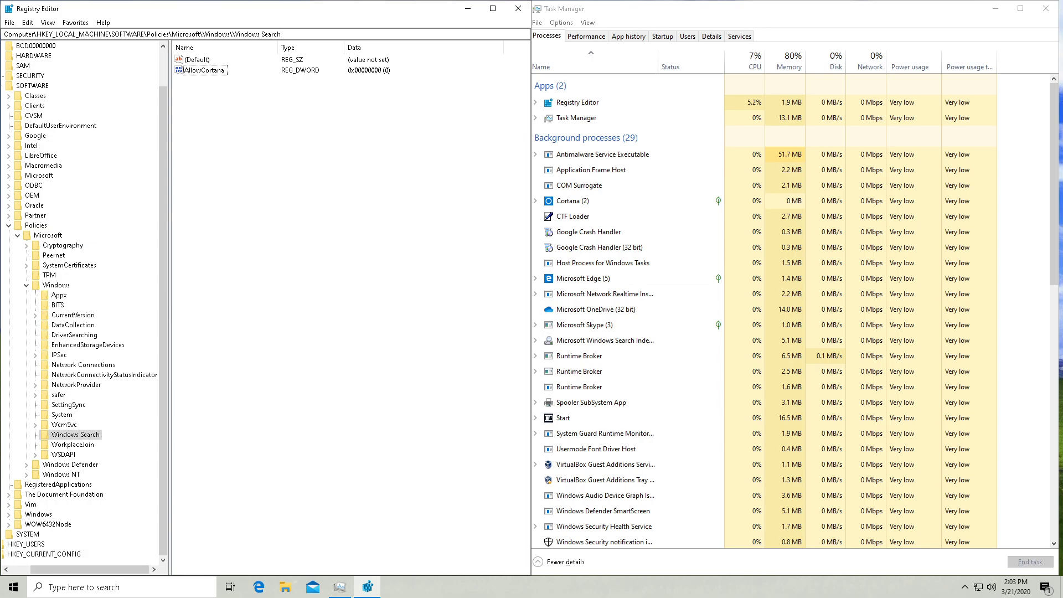
Step: Modify AllowCortana, keep its value at 0, and close Registry Editor
right_click(215, 72)
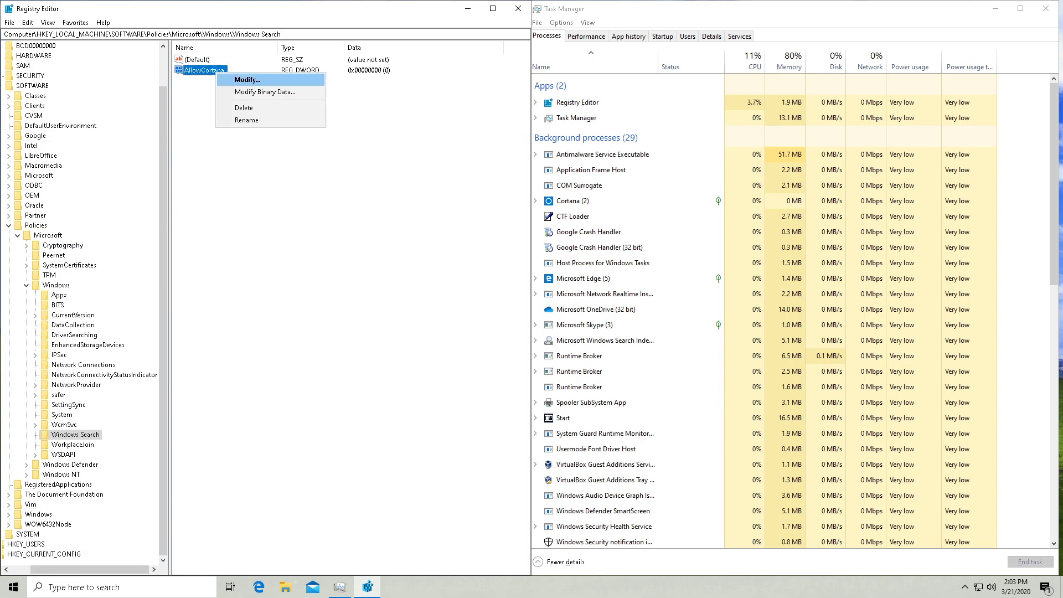
key(Return)
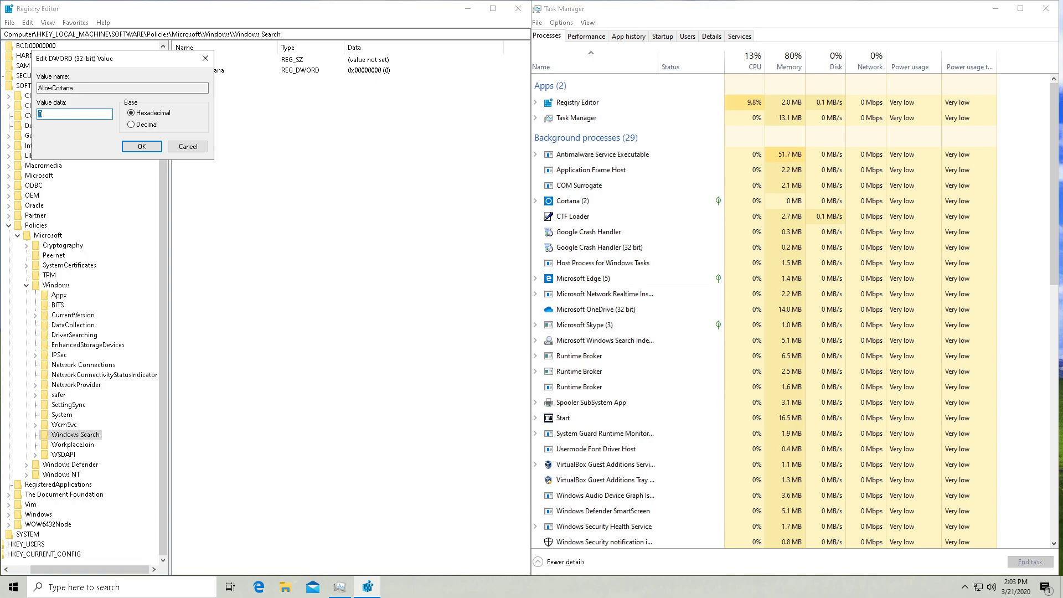
key(Return)
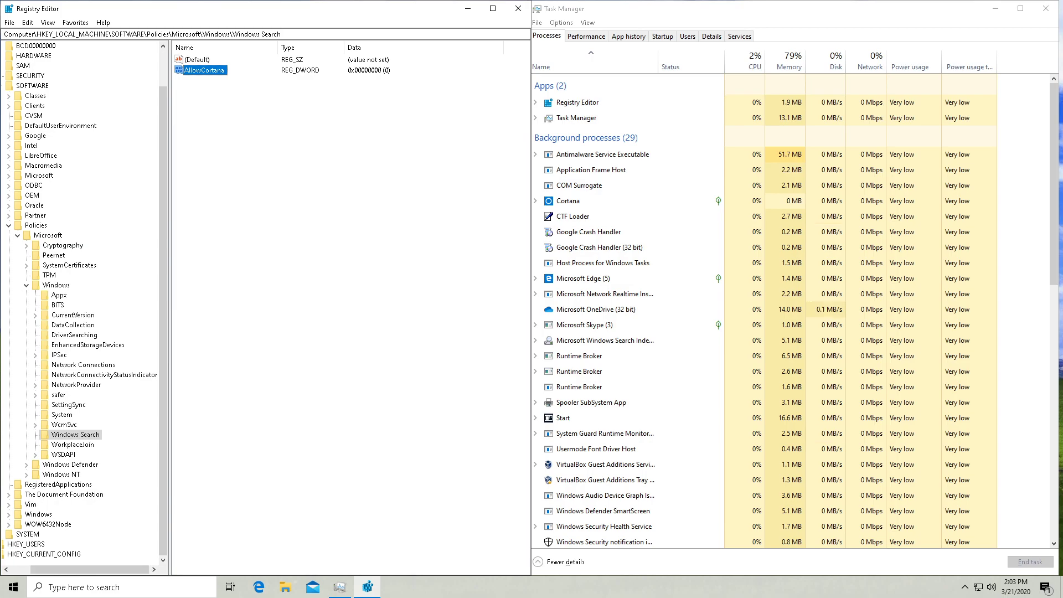
click(518, 9)
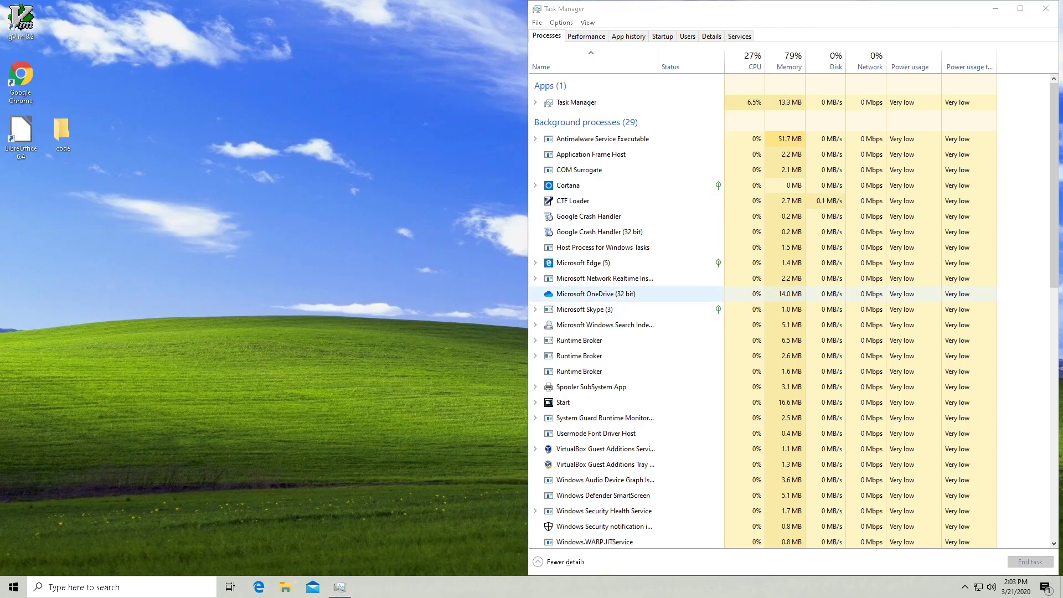
Step: Bring up the Cortana group's actions in Task Manager, then back out without ending it
click(609, 185)
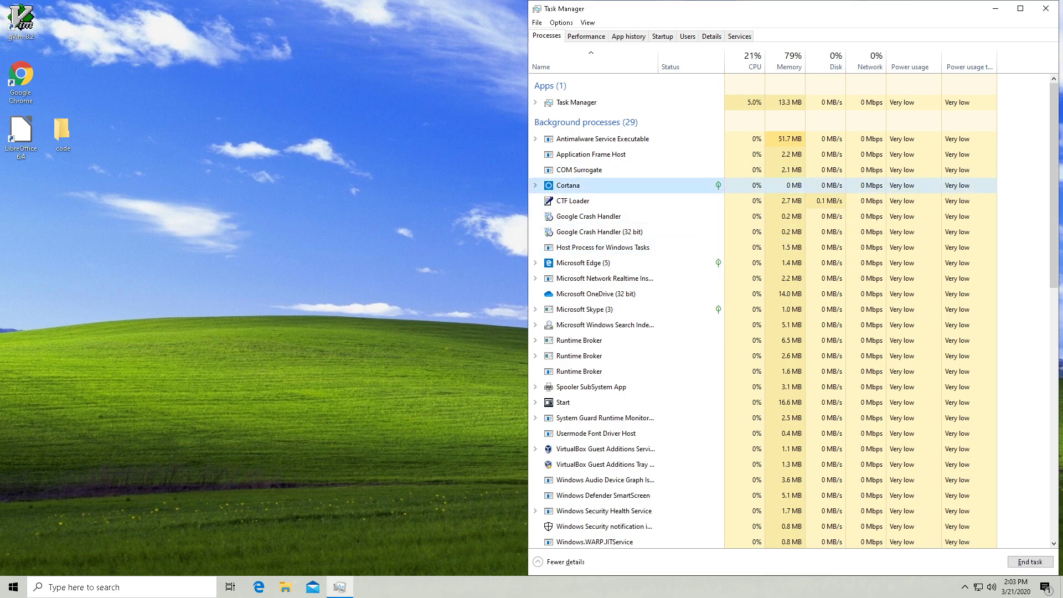
right_click(568, 185)
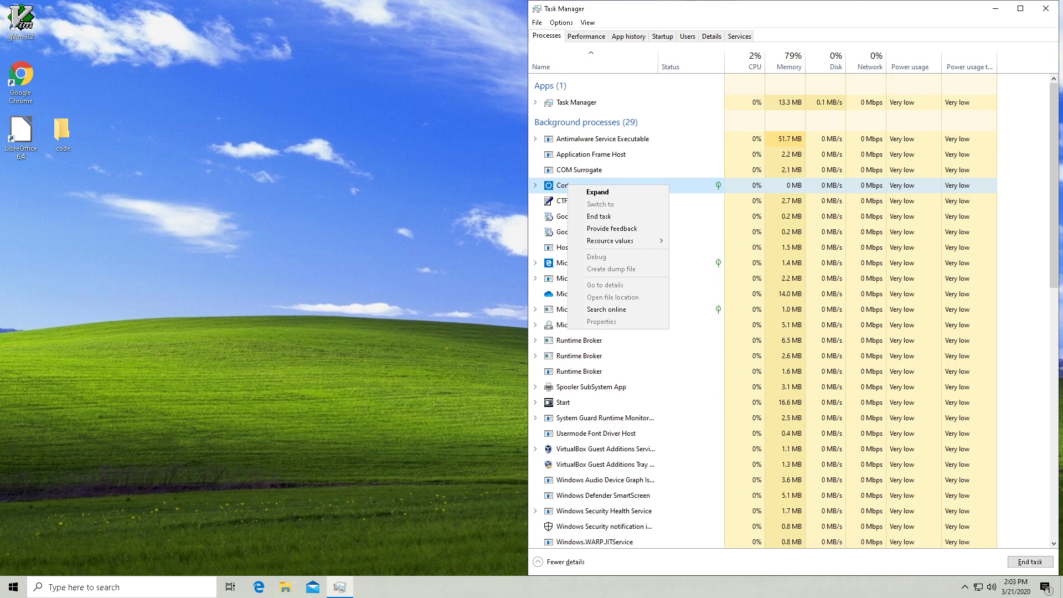
key(Down)
key(Down)
key(Down)
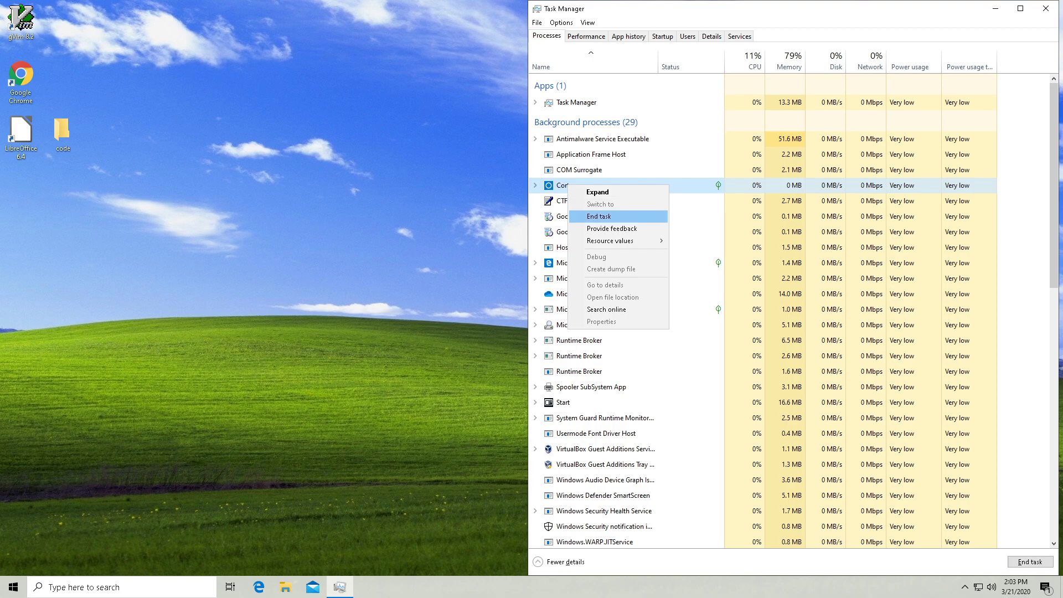
key(Return)
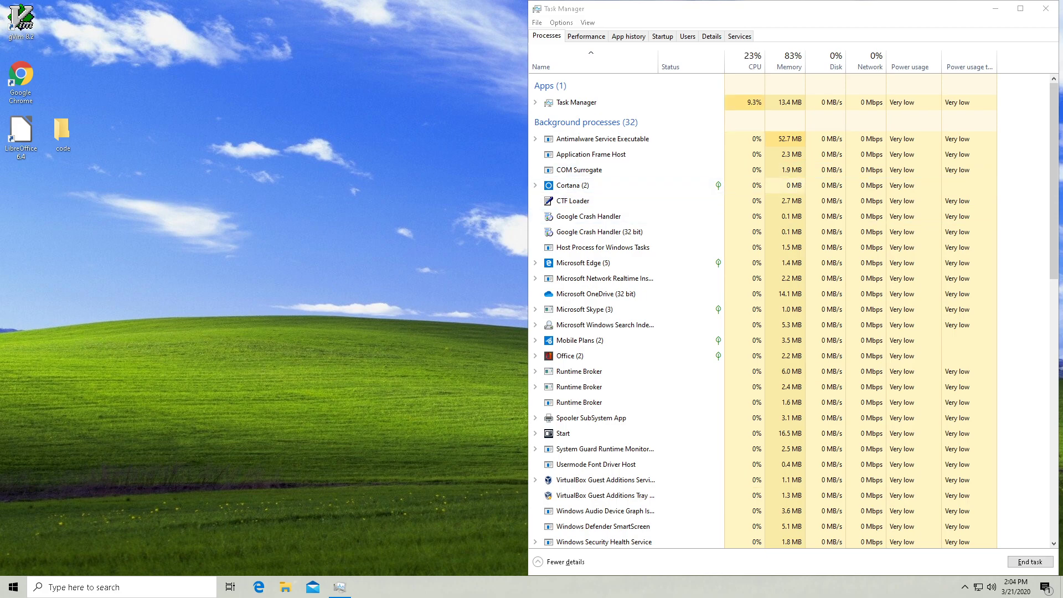
Step: Expand the Cortana (2) group and open the actions for its Cortana child process
double_click(572, 185)
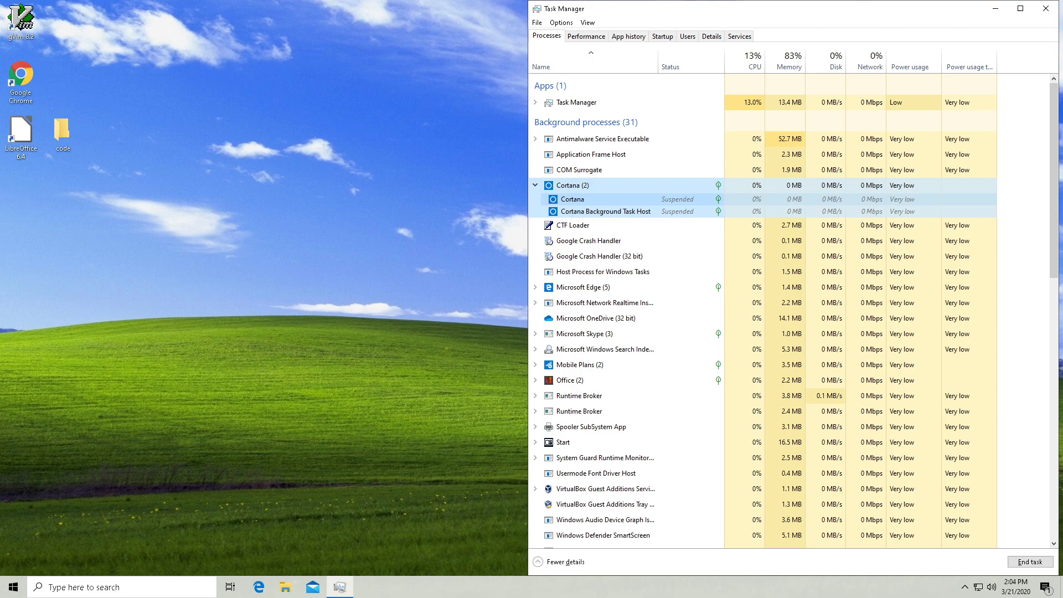
click(572, 199)
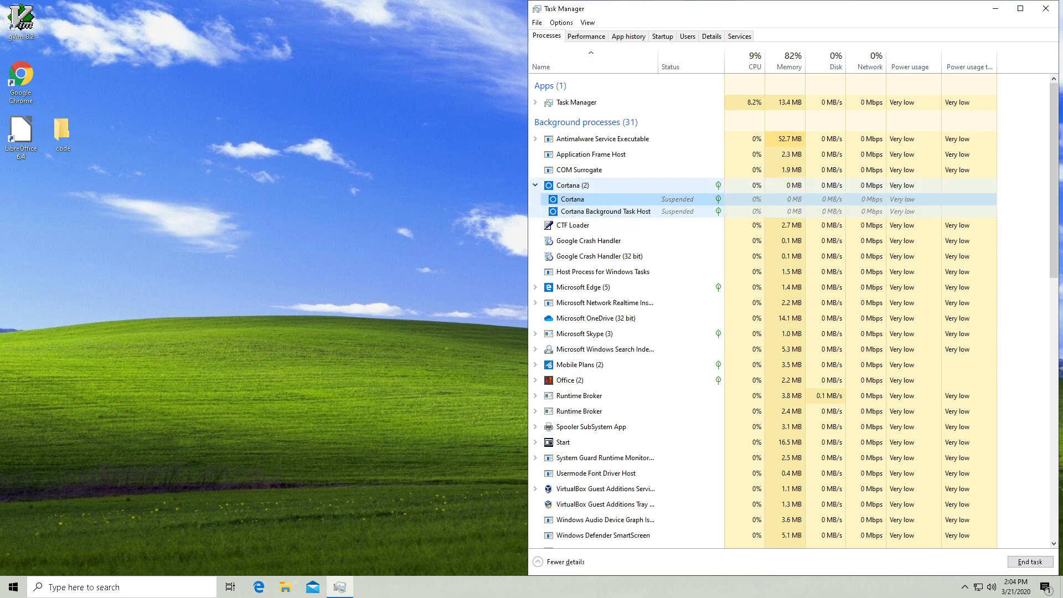
right_click(576, 199)
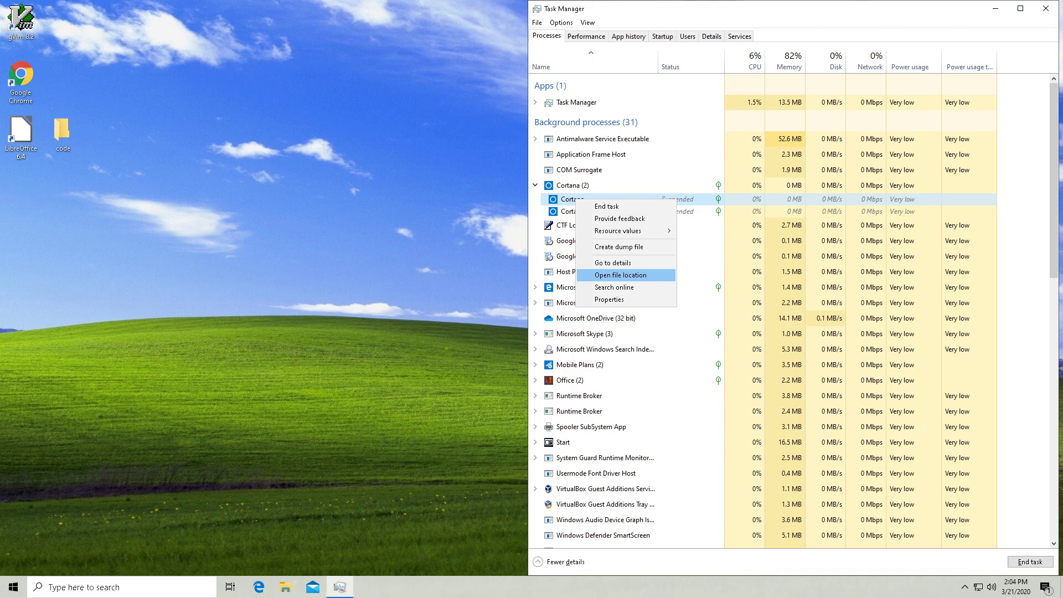
Step: Open Cortana's file location in SystemApps, snapped left with Task Manager on the right
click(620, 275)
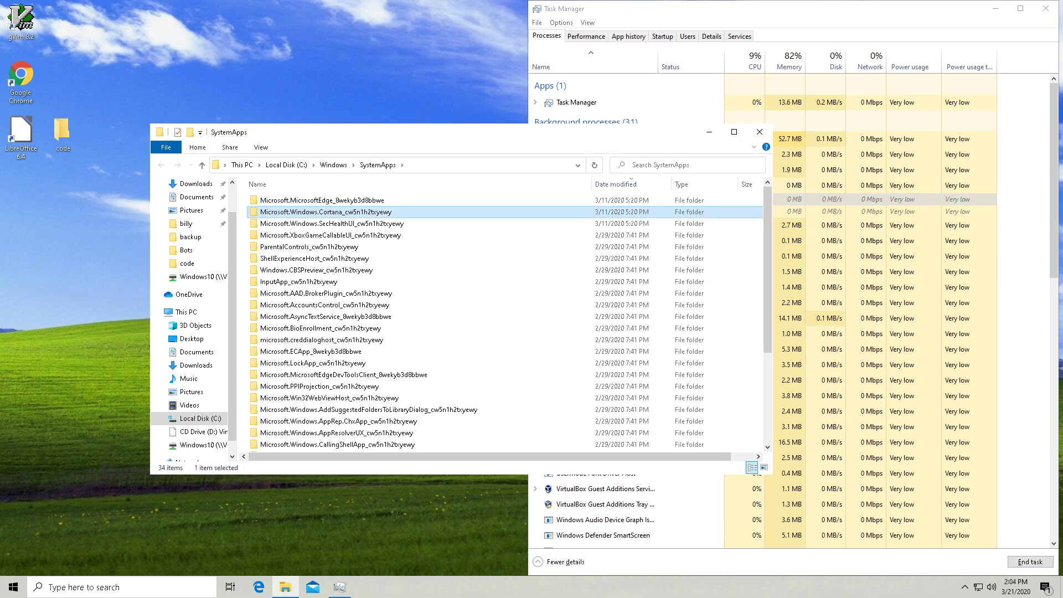
key(super+Left)
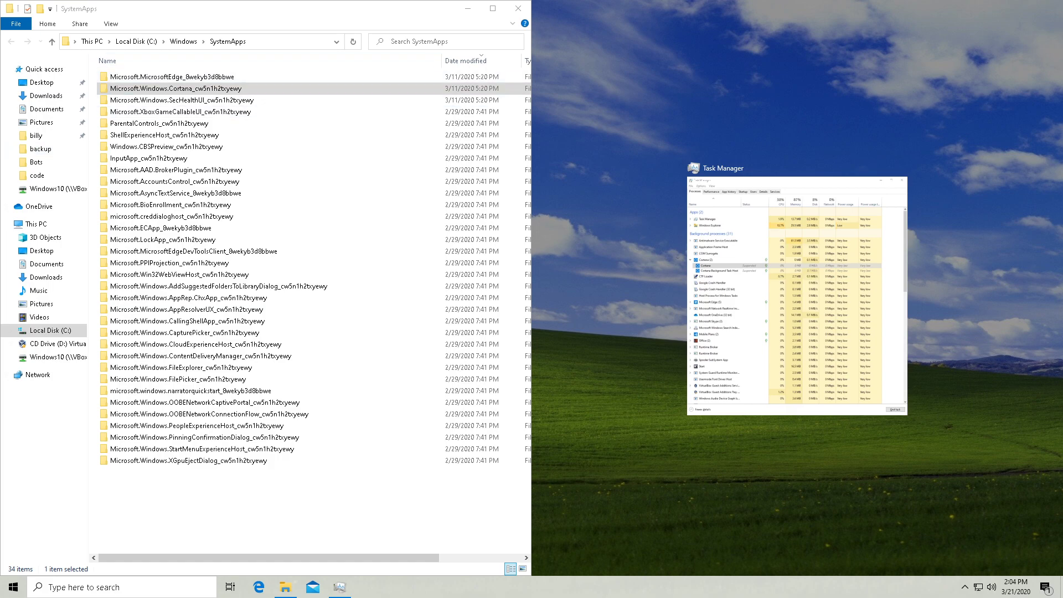
key(Return)
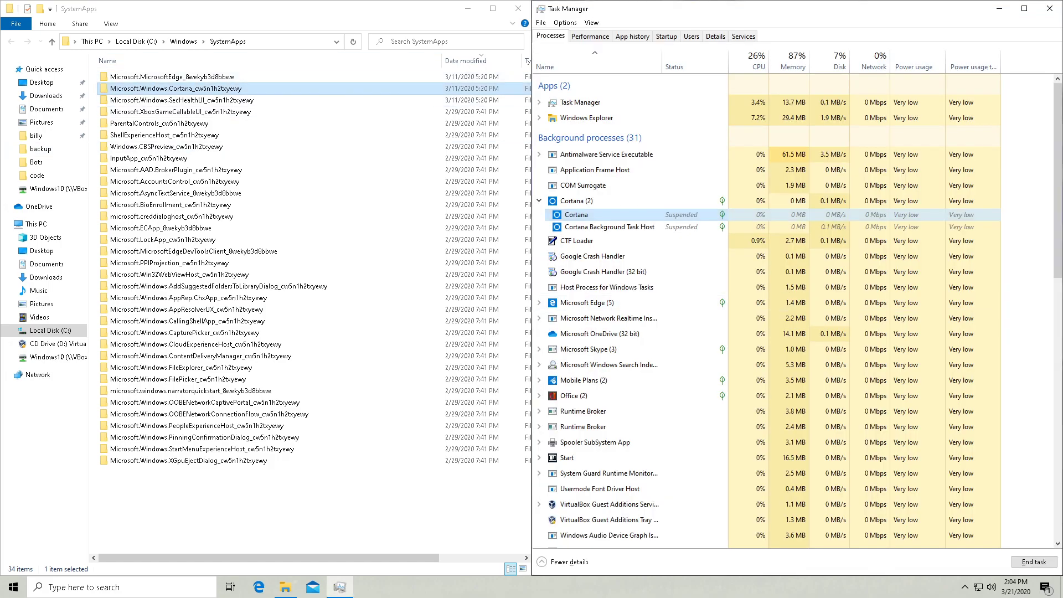
key(alt+Tab)
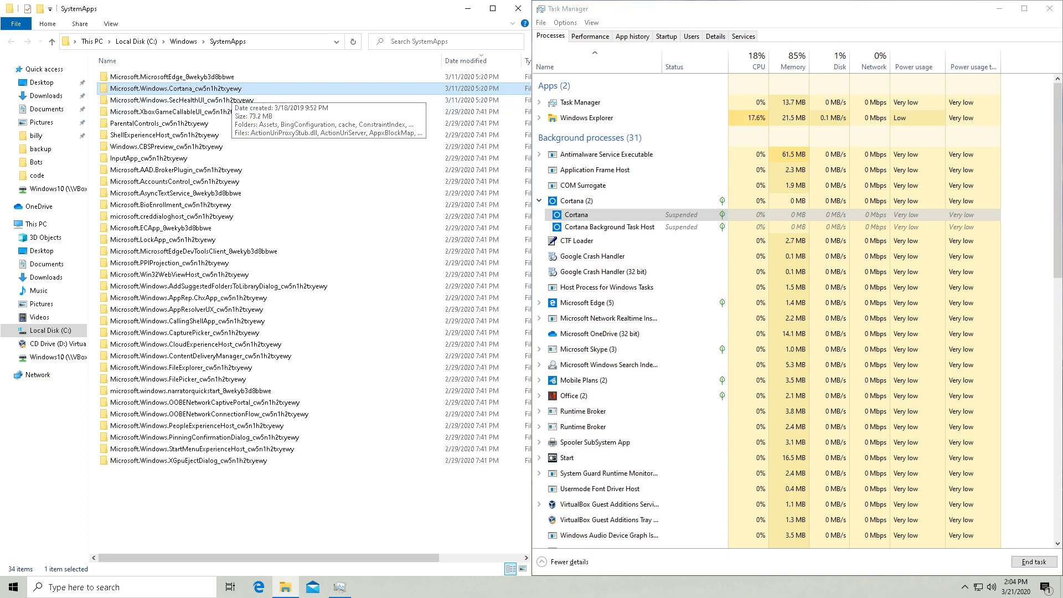
Step: Rename the folder to Microsoft.Windows.Cortana_cw5n1h2txyewy.off and approve the admin prompt
right_click(237, 88)
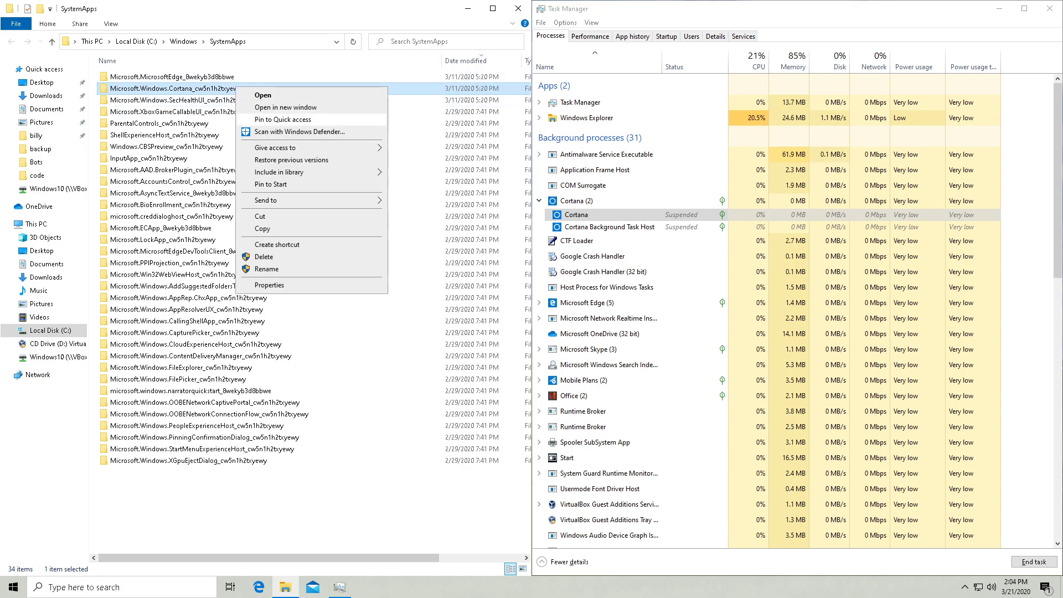
click(267, 268)
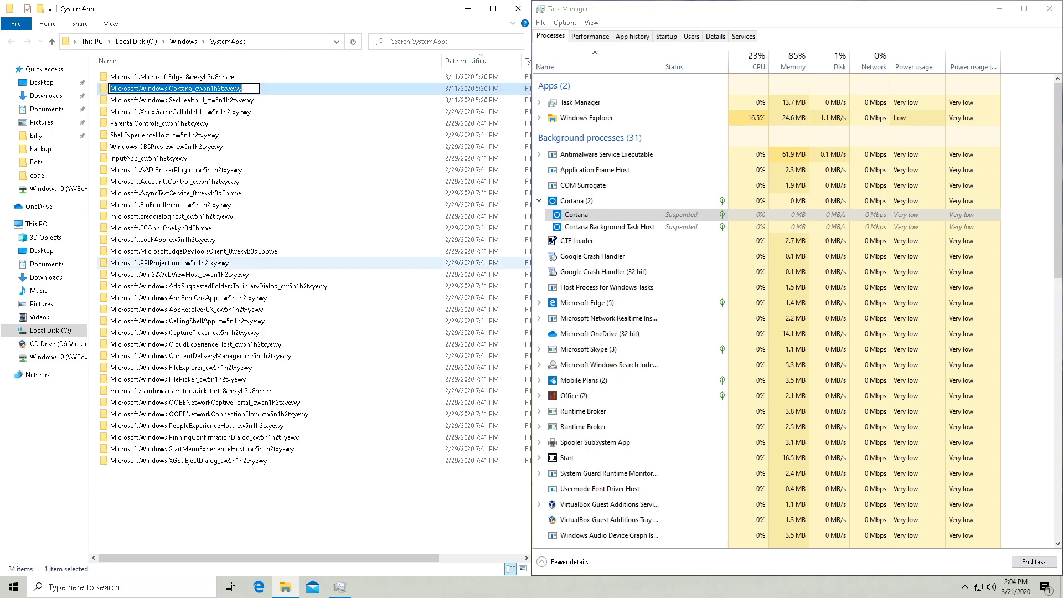
key(End)
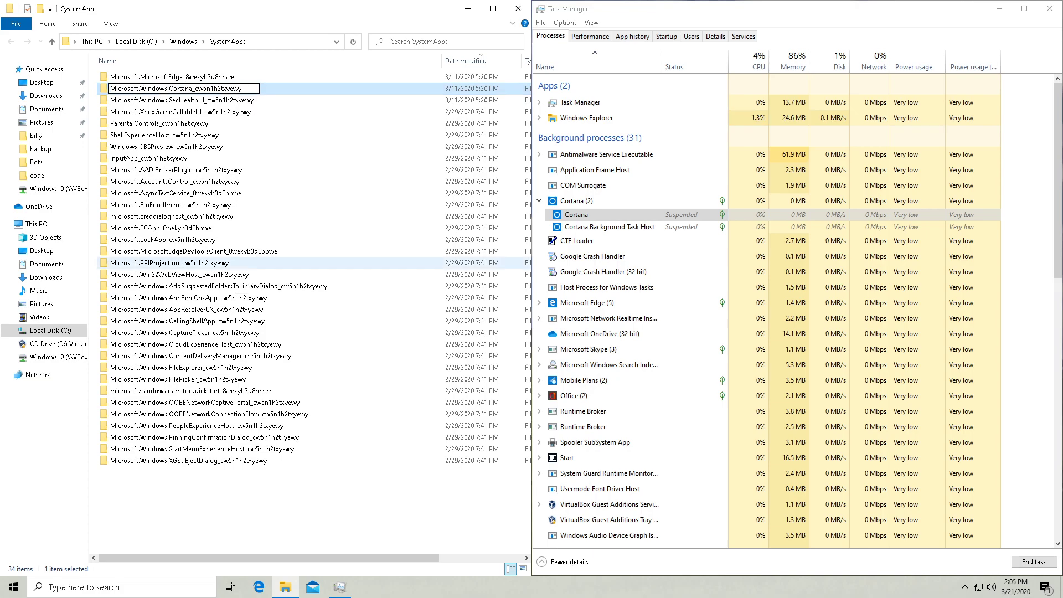
text(.off)
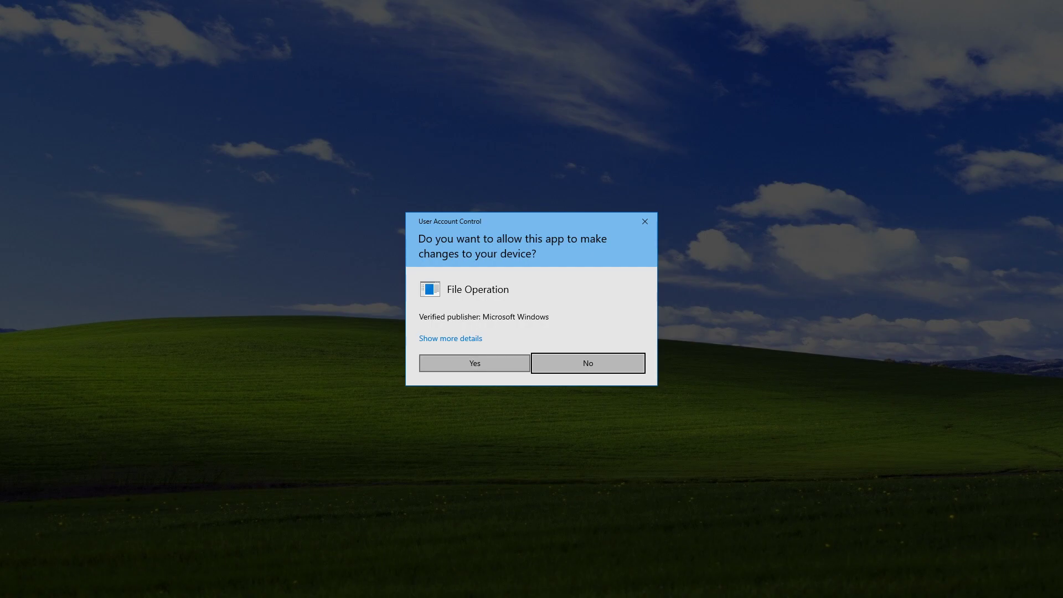
click(474, 363)
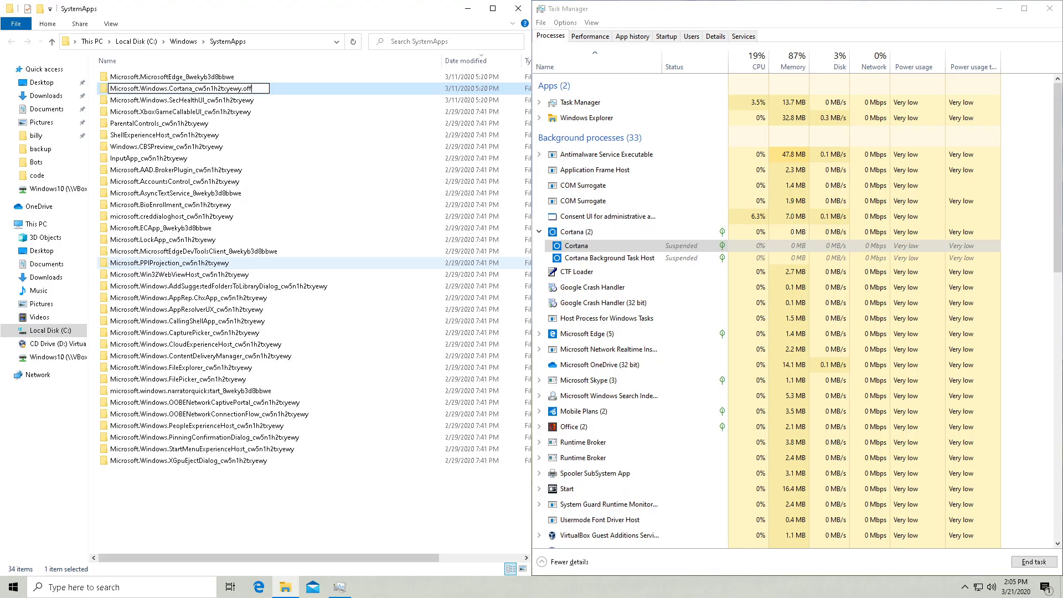
Step: Drag the Folder In Use warning clear of Task Manager's process list
drag(514, 215, 415, 104)
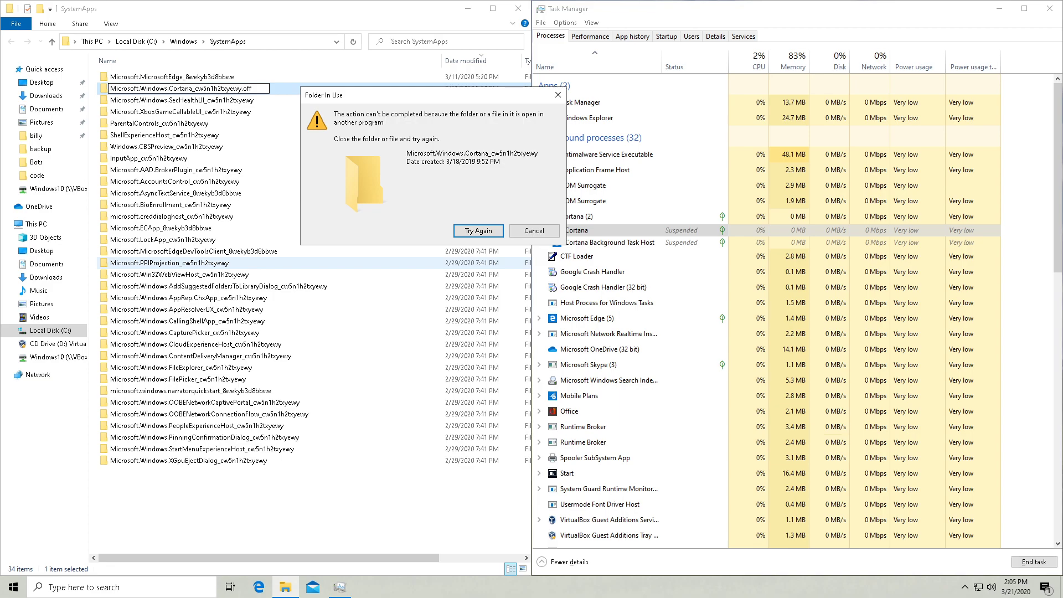
drag(463, 94, 387, 97)
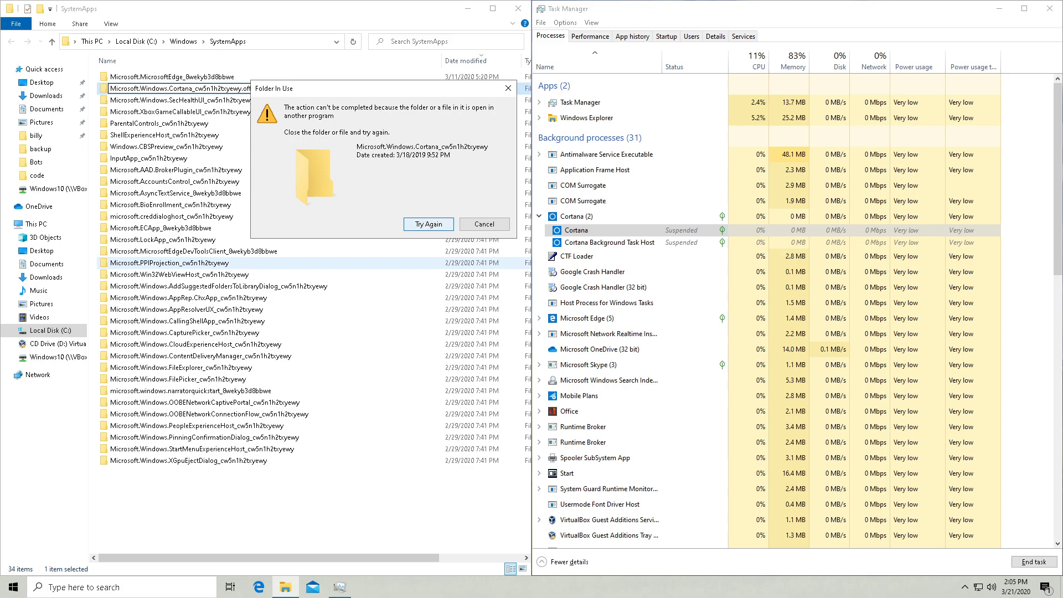
mouse_move(722, 230)
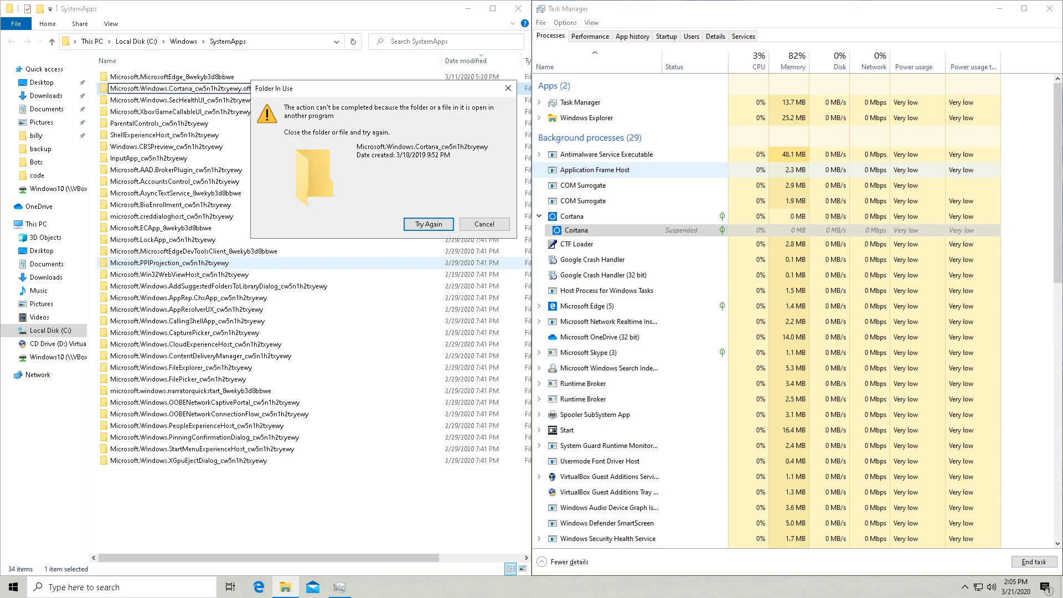
drag(404, 89, 481, 88)
Step: End the Cortana process group and retry the blocked .off rename
click(609, 216)
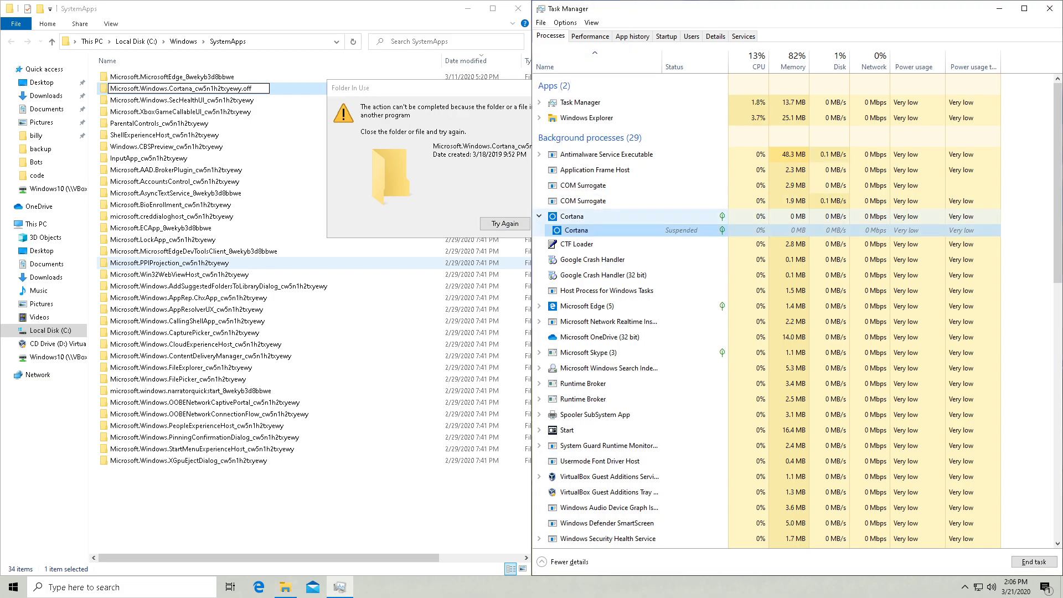
right_click(567, 217)
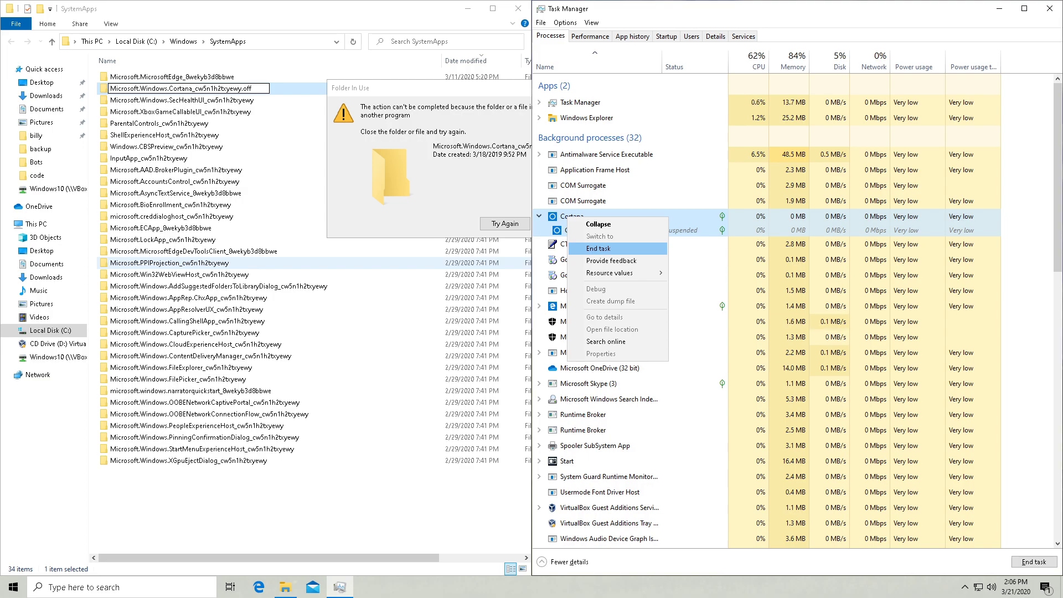
click(597, 248)
click(505, 223)
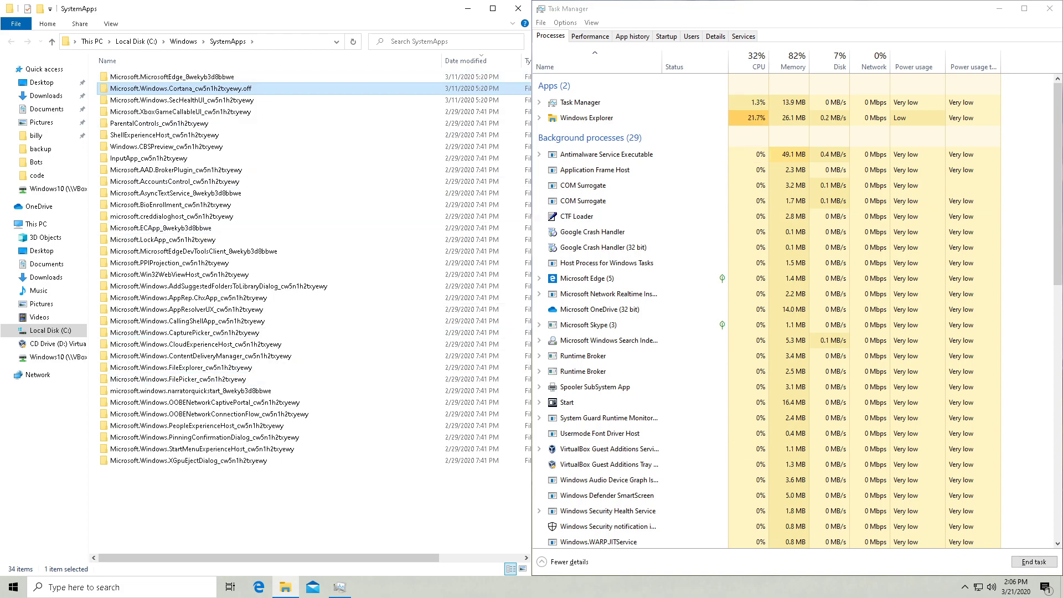
Step: Sort processes by name ascending and scroll to confirm Cortana is gone
scroll(609, 224, down, 3)
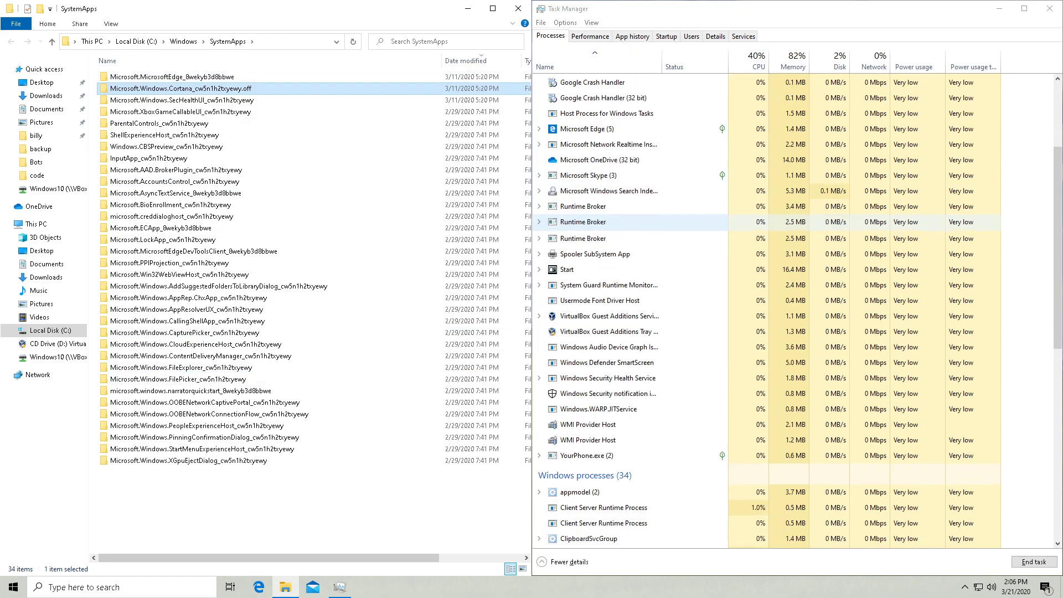
scroll(609, 224, up, 5)
click(594, 62)
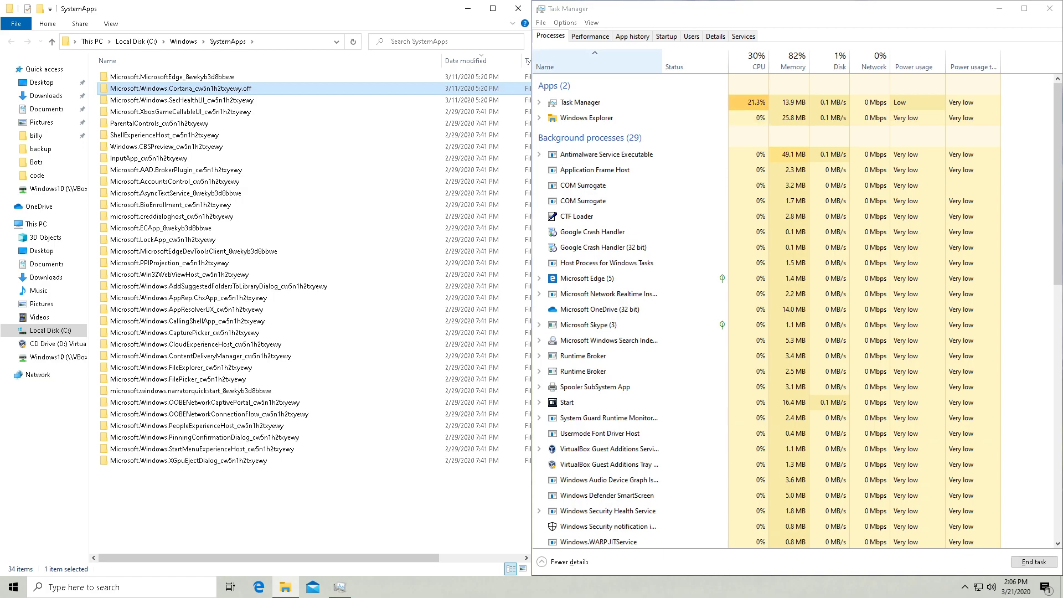
click(595, 62)
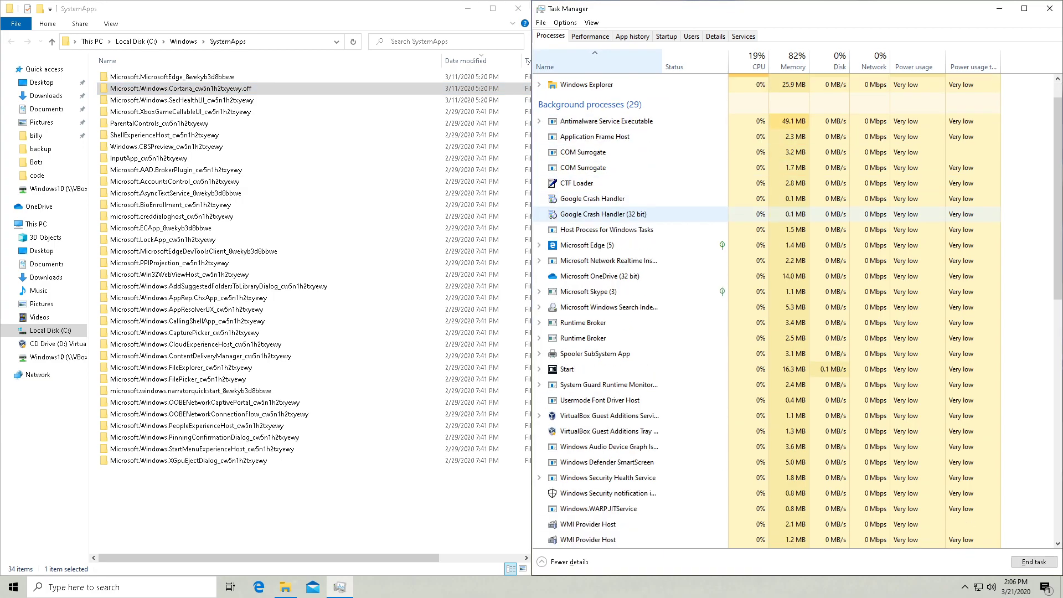
scroll(609, 213, down, 1)
scroll(609, 212, down, 3)
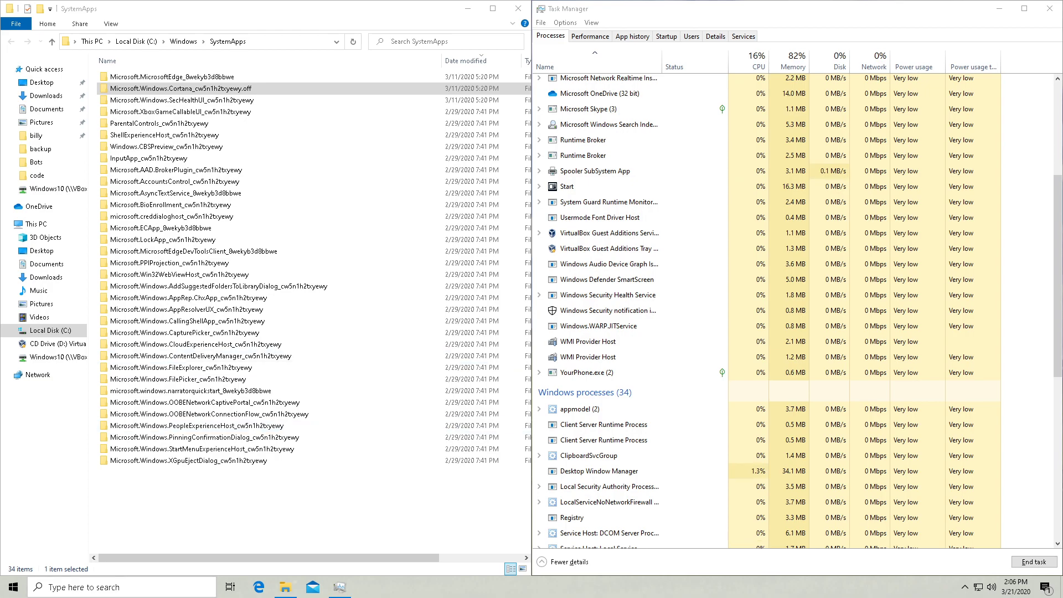
Step: Close the SystemApps Explorer window and Task Manager
click(518, 8)
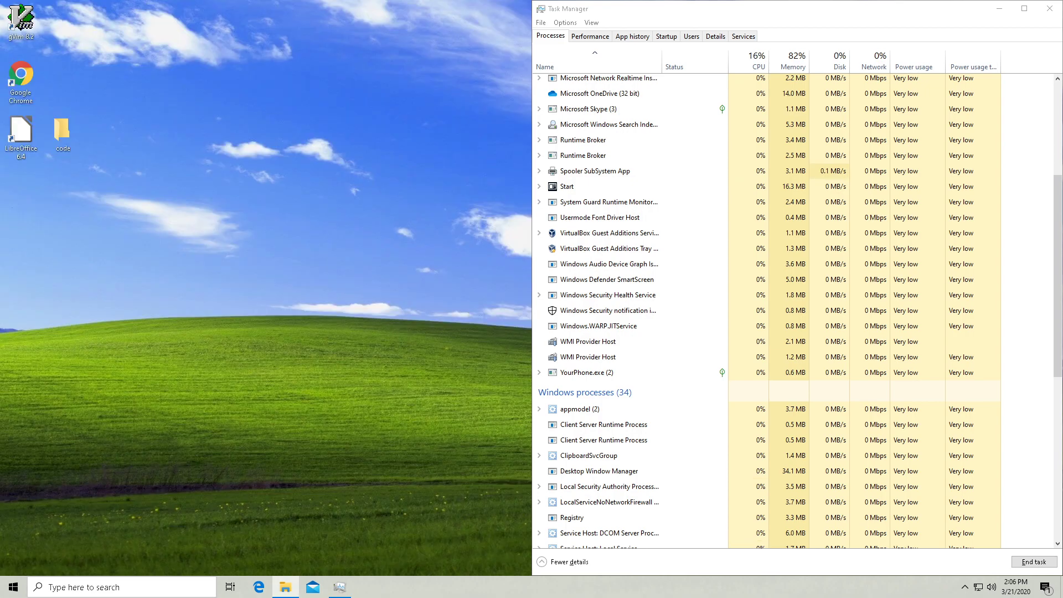
drag(883, 9, 660, 56)
key(alt+F4)
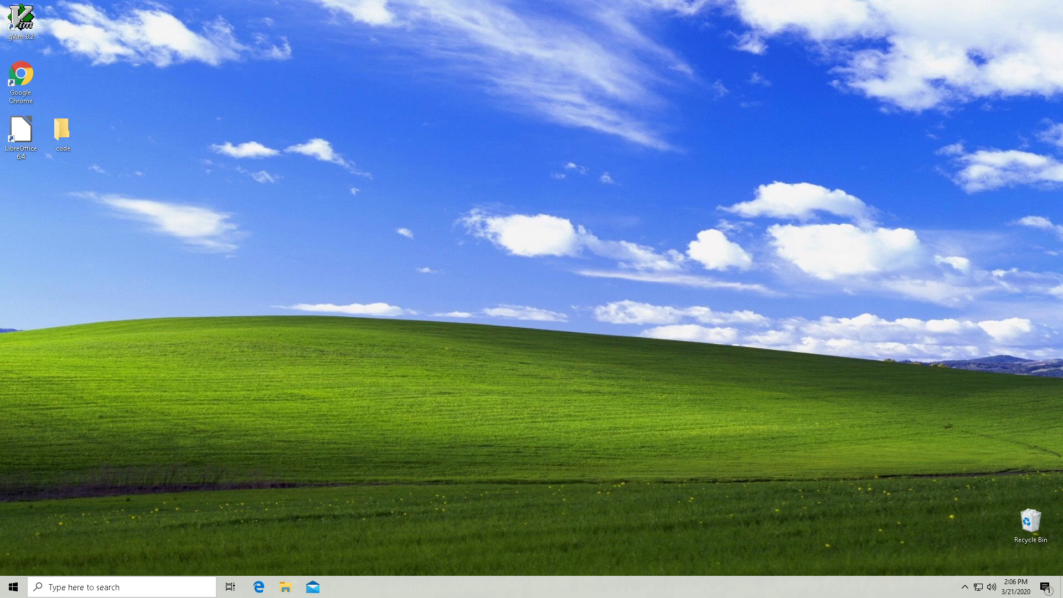
Step: Restart the computer from the Start menu's Power options
click(13, 586)
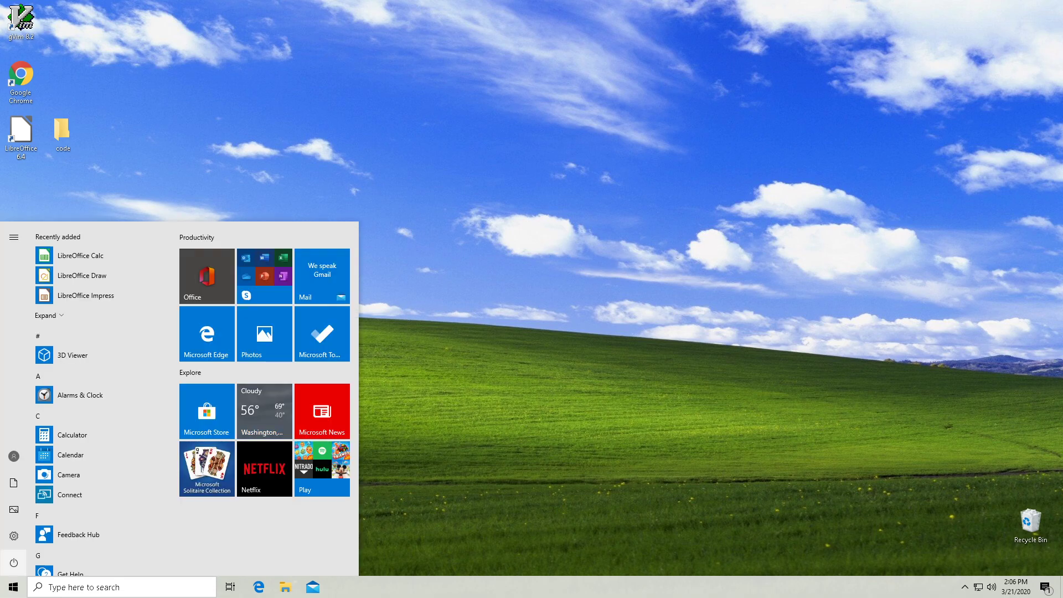
click(13, 562)
click(34, 535)
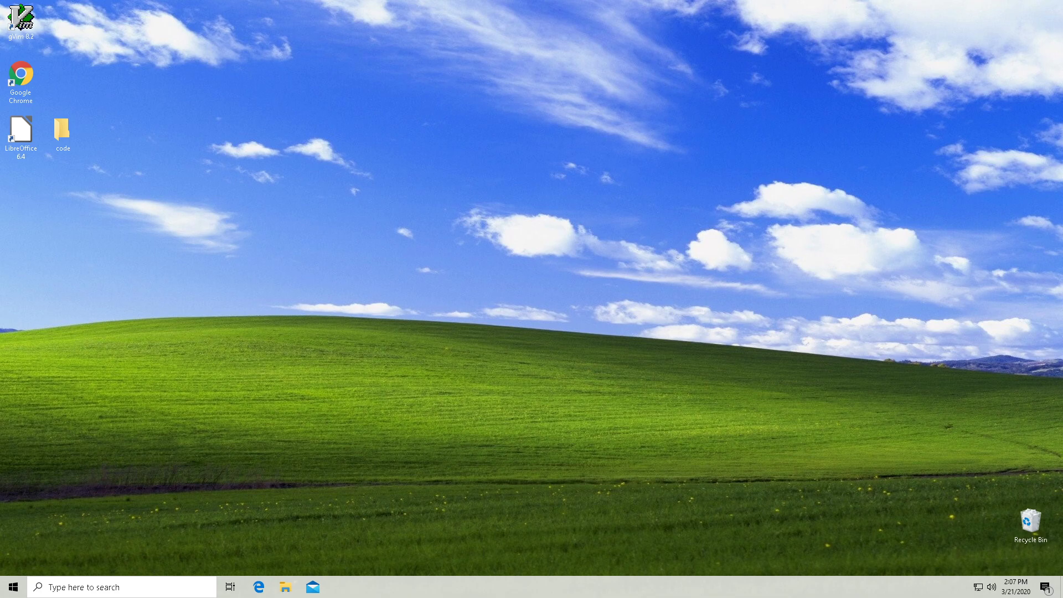
Step: Reopen Task Manager and scroll background and Windows processes, finding no Cortana entry
key(ctrl+shift+Escape)
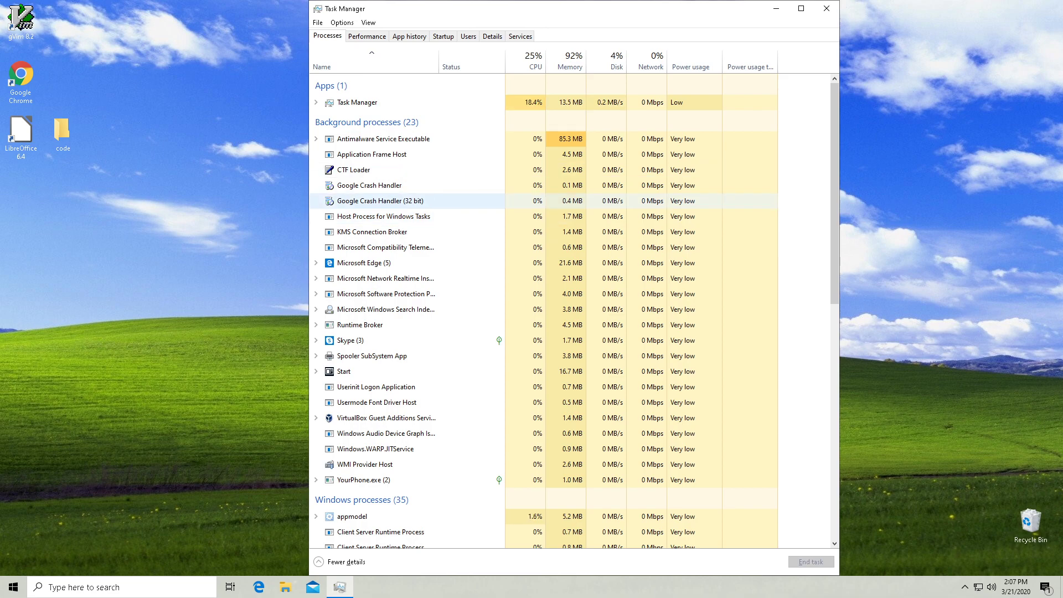
scroll(406, 204, down, 9)
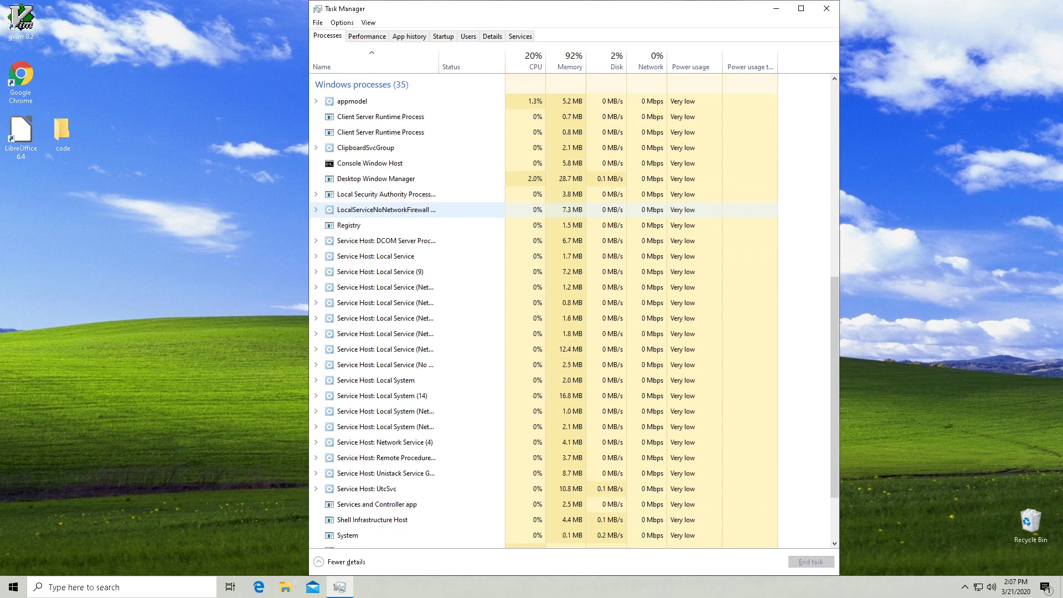
scroll(406, 209, down, 2)
scroll(407, 209, up, 3)
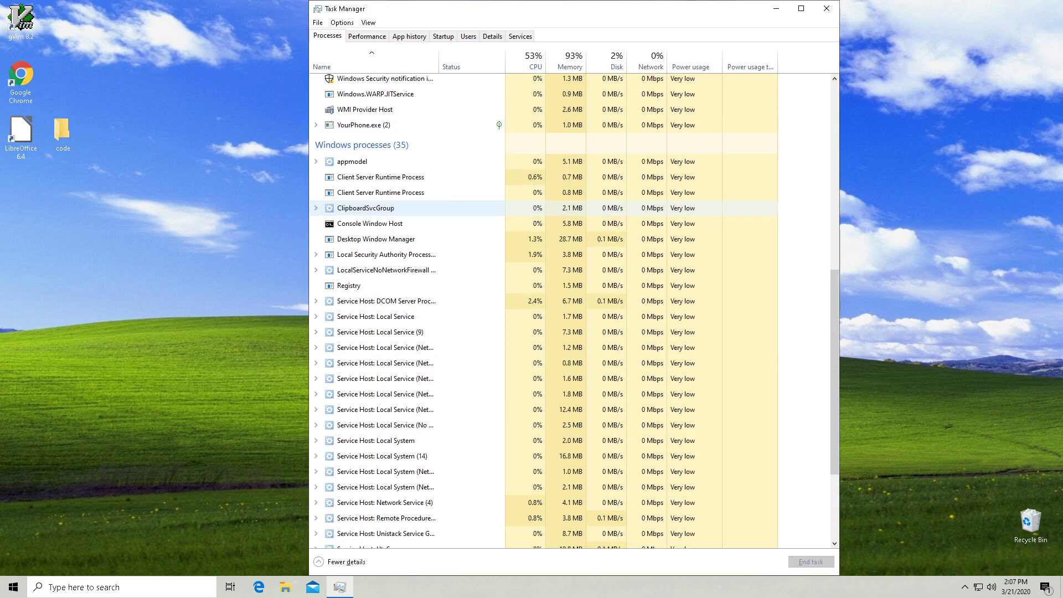
scroll(406, 216, up, 9)
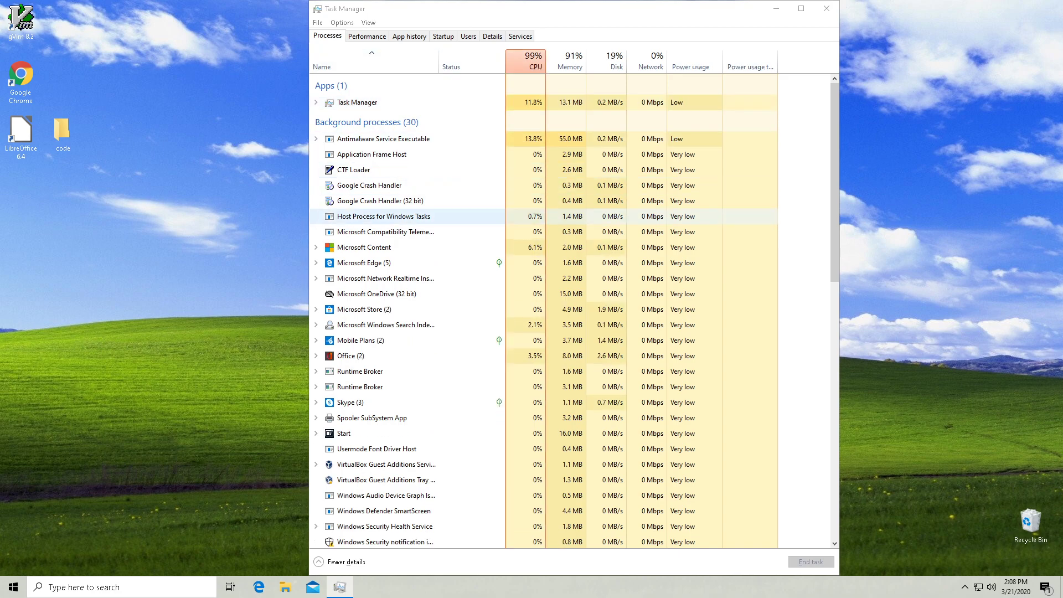
scroll(387, 216, down, 1)
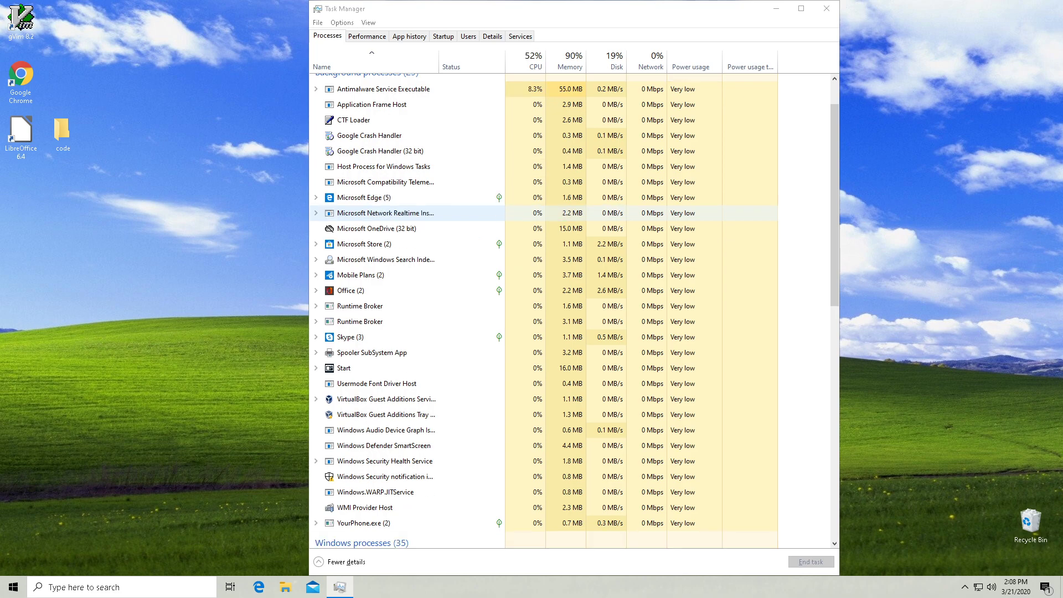
scroll(387, 243, down, 2)
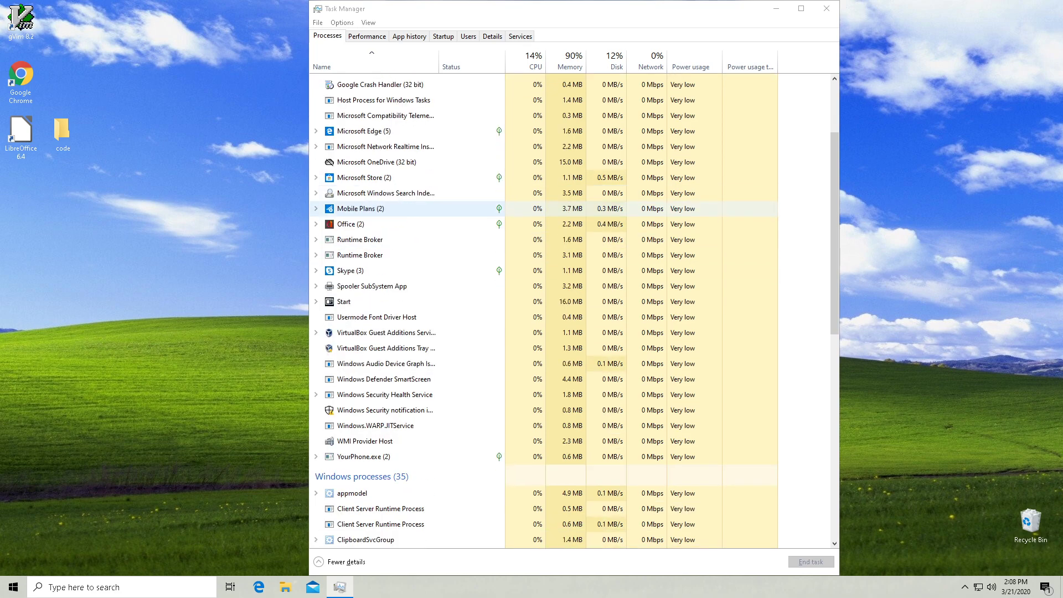